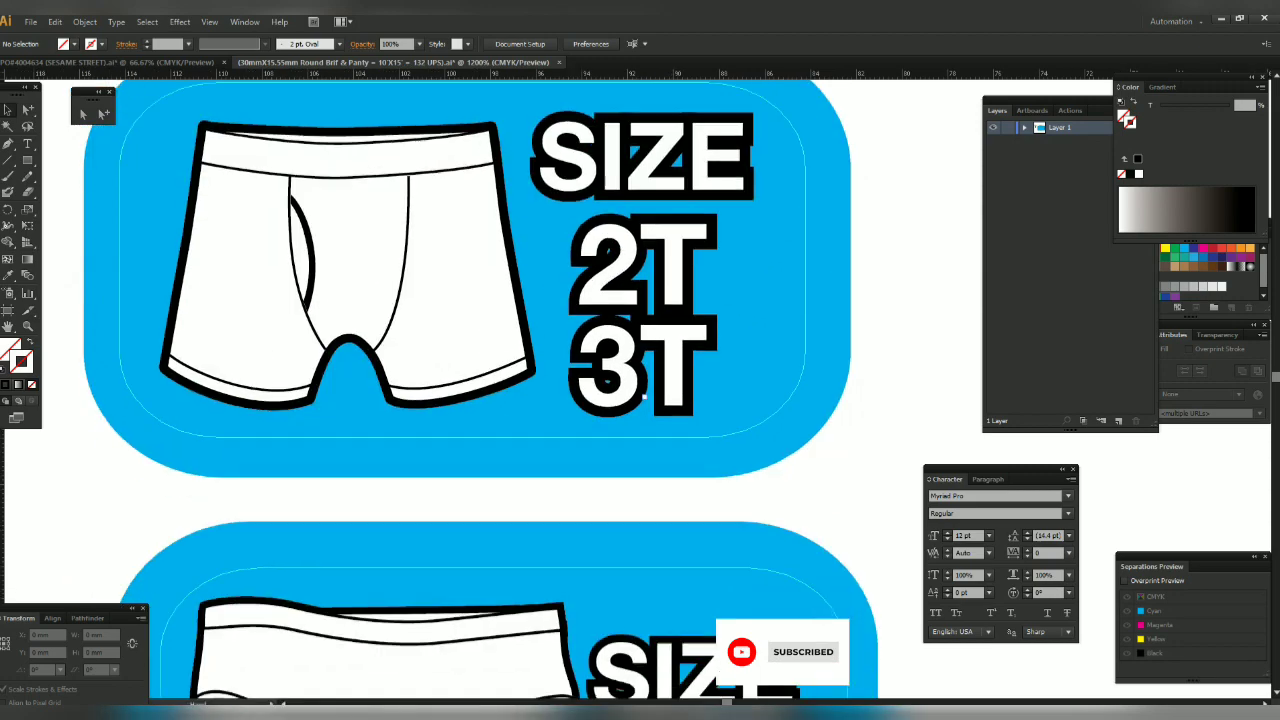
- Examine the three underwear size labels in the layout file and the output sheet's cell grid, crop marks and Pantone notes
scroll(700, 310, "down", 6)
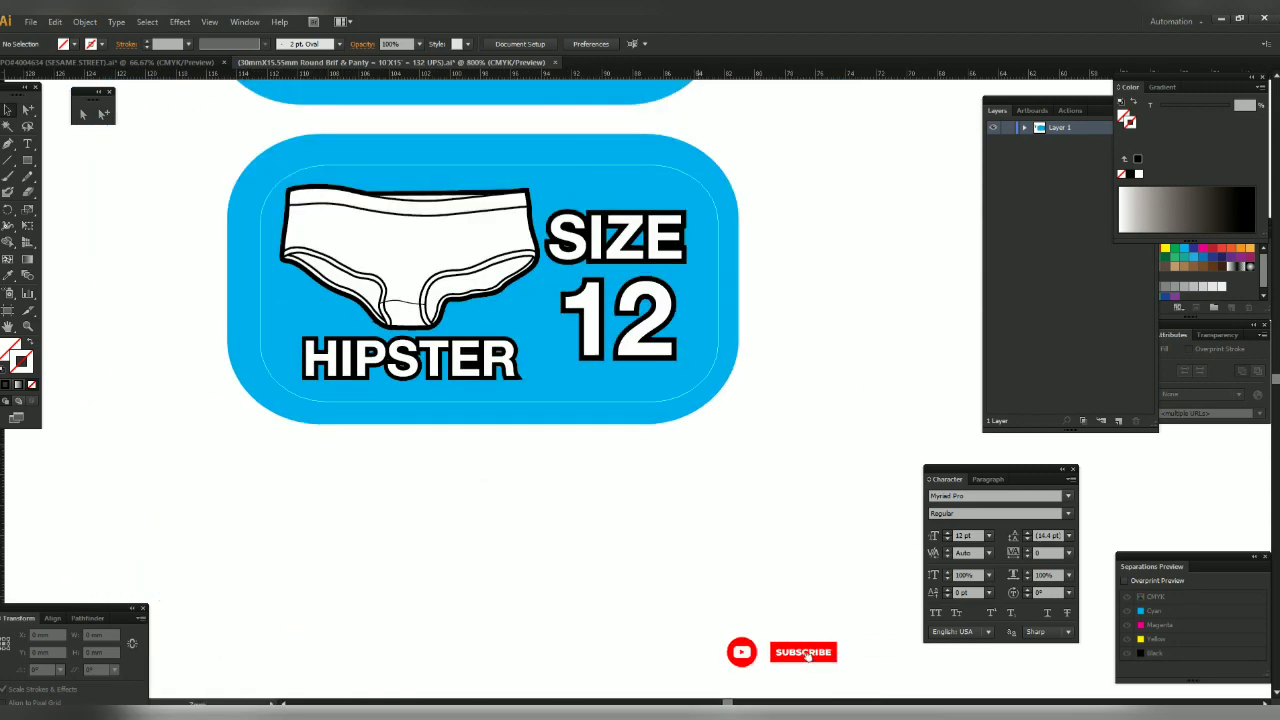
left_click_drag(700, 310, 322, 202)
left_click_drag(760, 398, 541, 379)
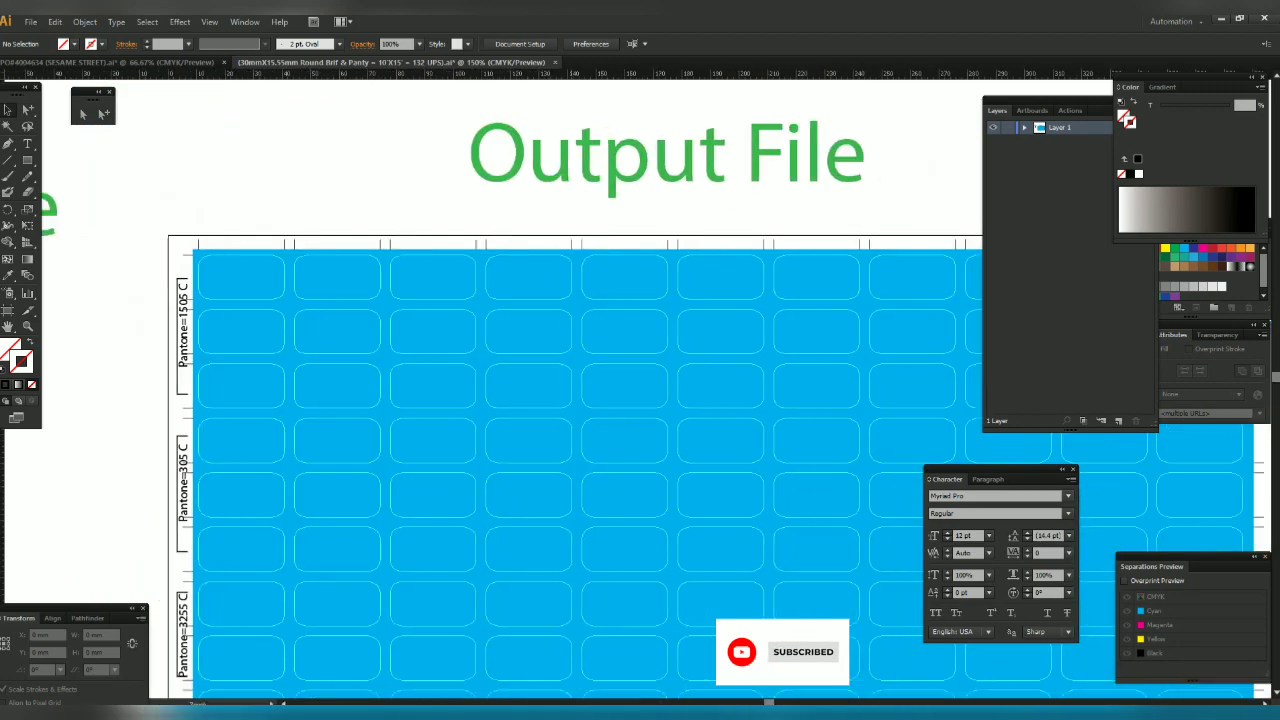
scroll(765, 398, "down", 2)
left_click_drag(500, 330, 409, 297)
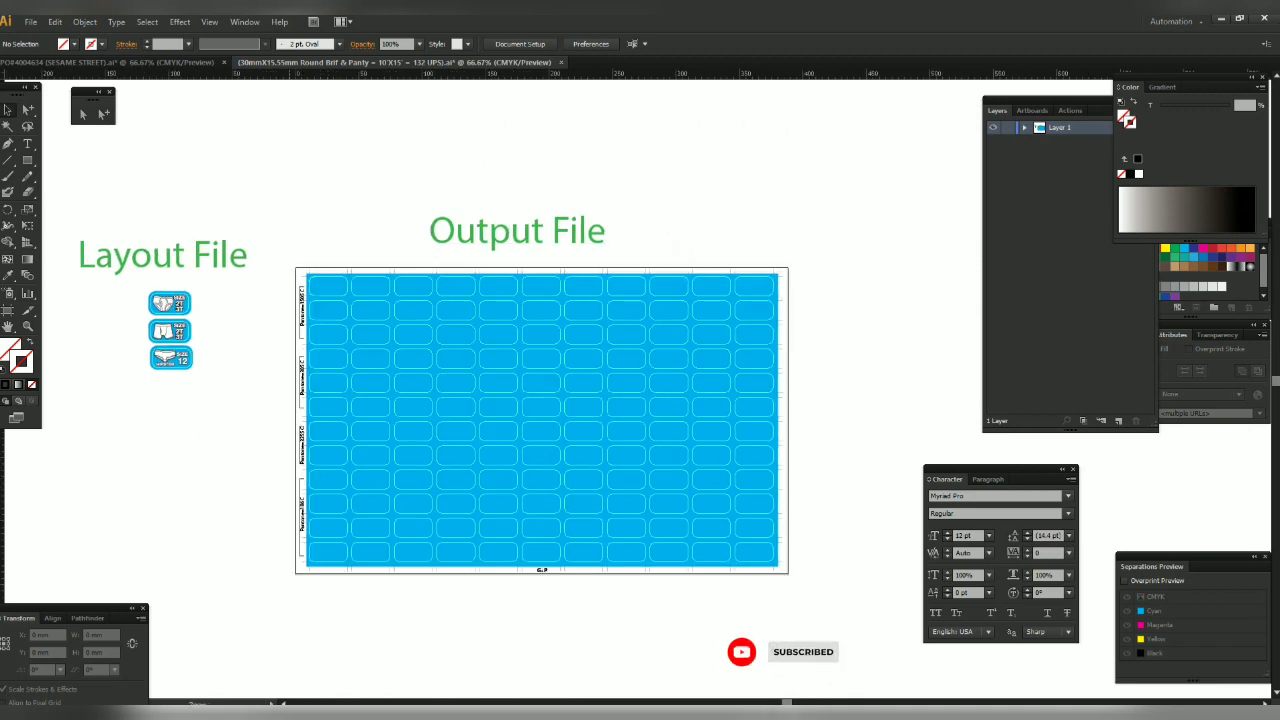
scroll(307, 275, "up", 5)
scroll(251, 230, "up", 4)
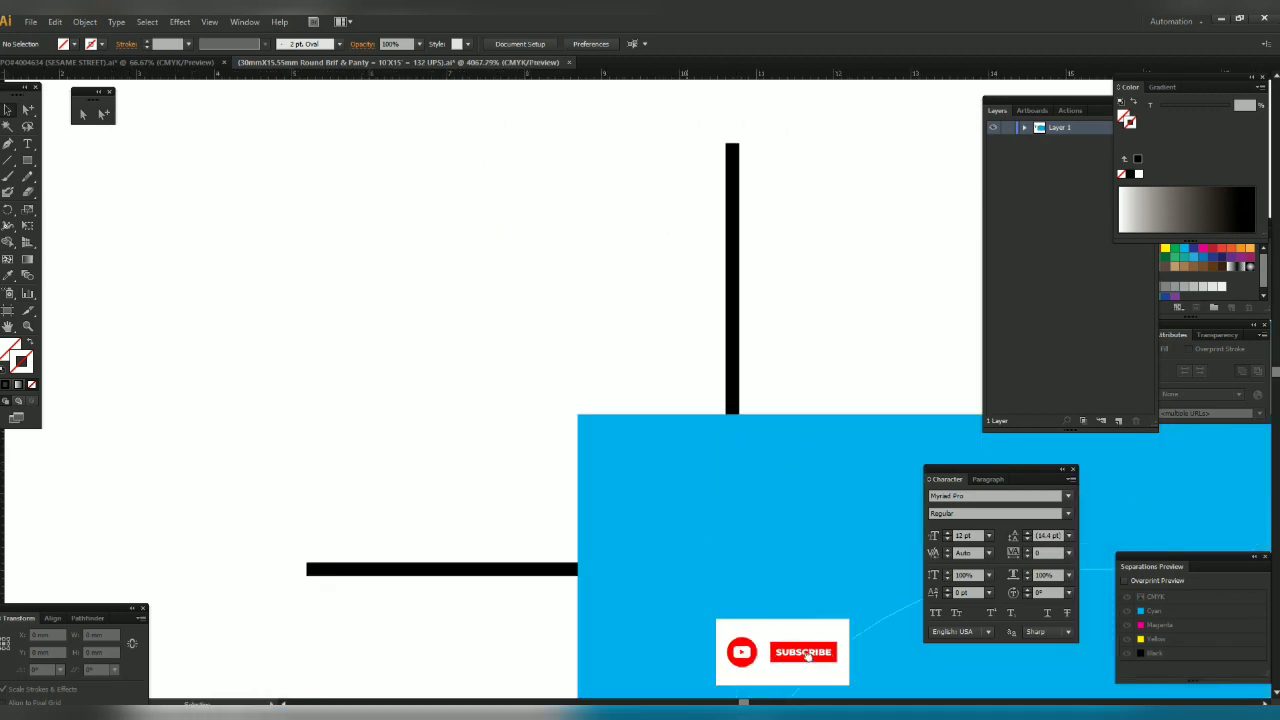
scroll(209, 212, "down", 8)
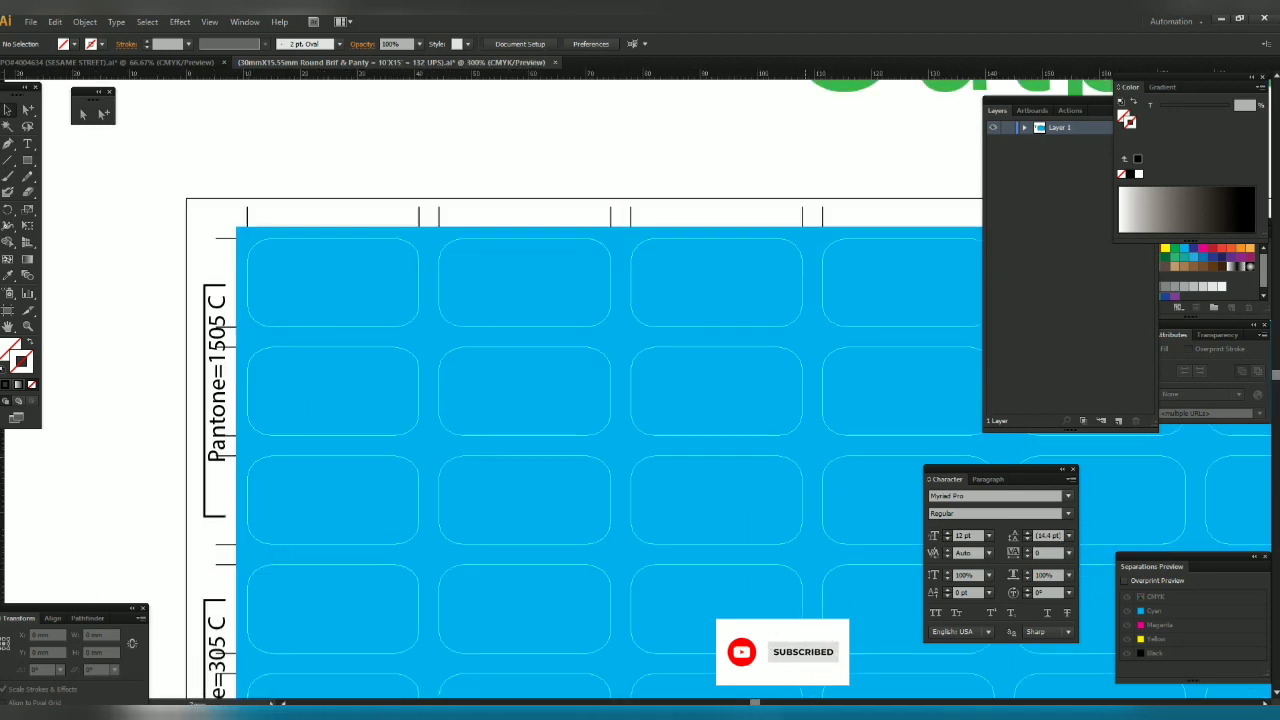
scroll(220, 217, "down", 2)
scroll(331, 130, "down", 2)
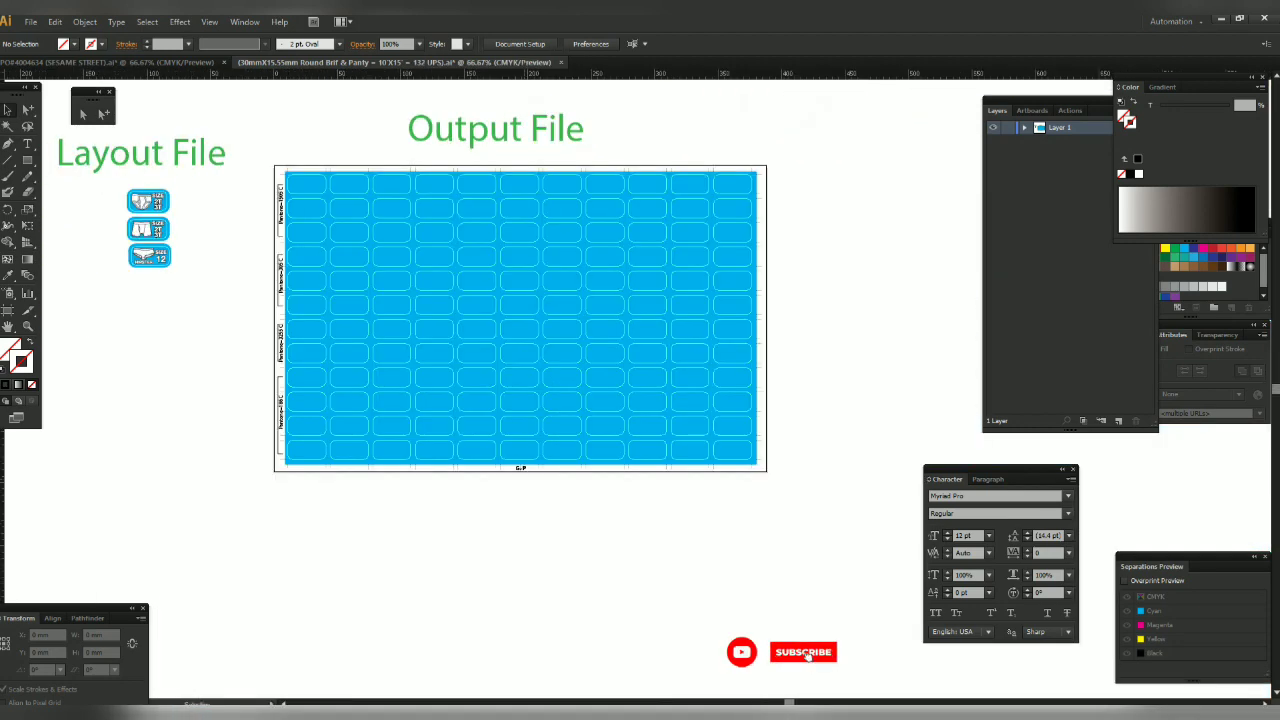
left_click_drag(444, 426, 602, 505)
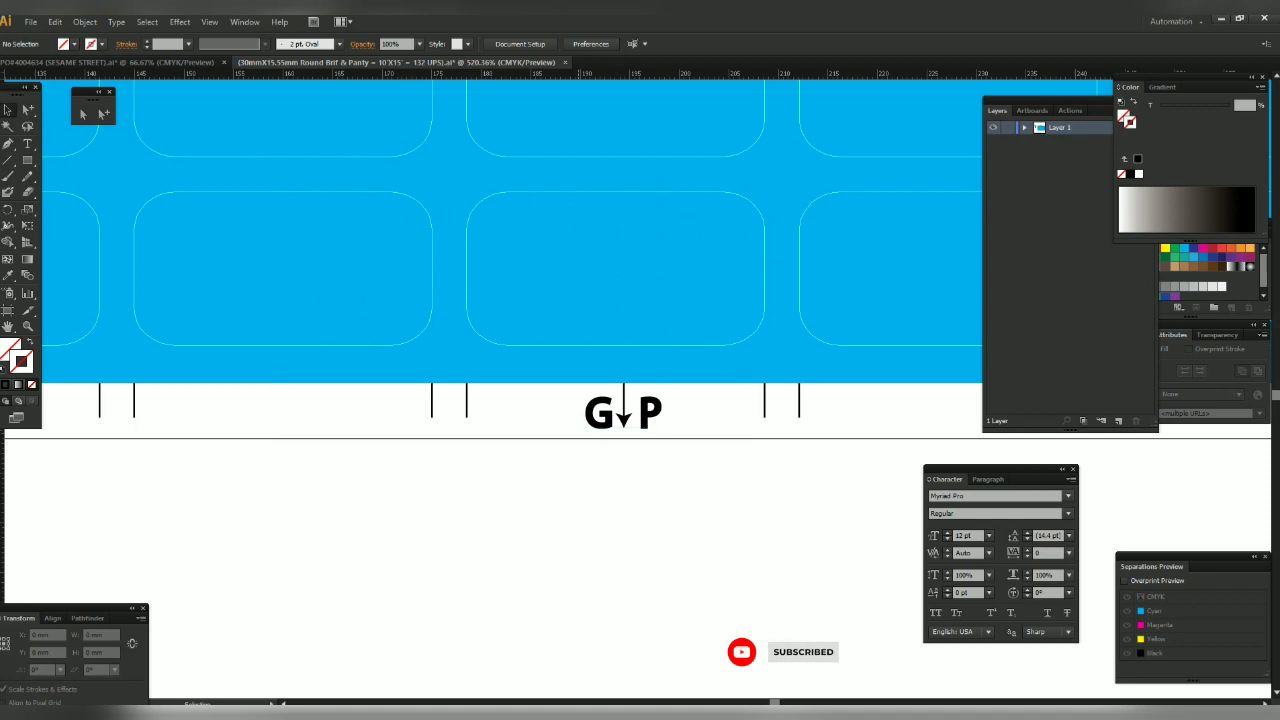
scroll(694, 618, "down", 6)
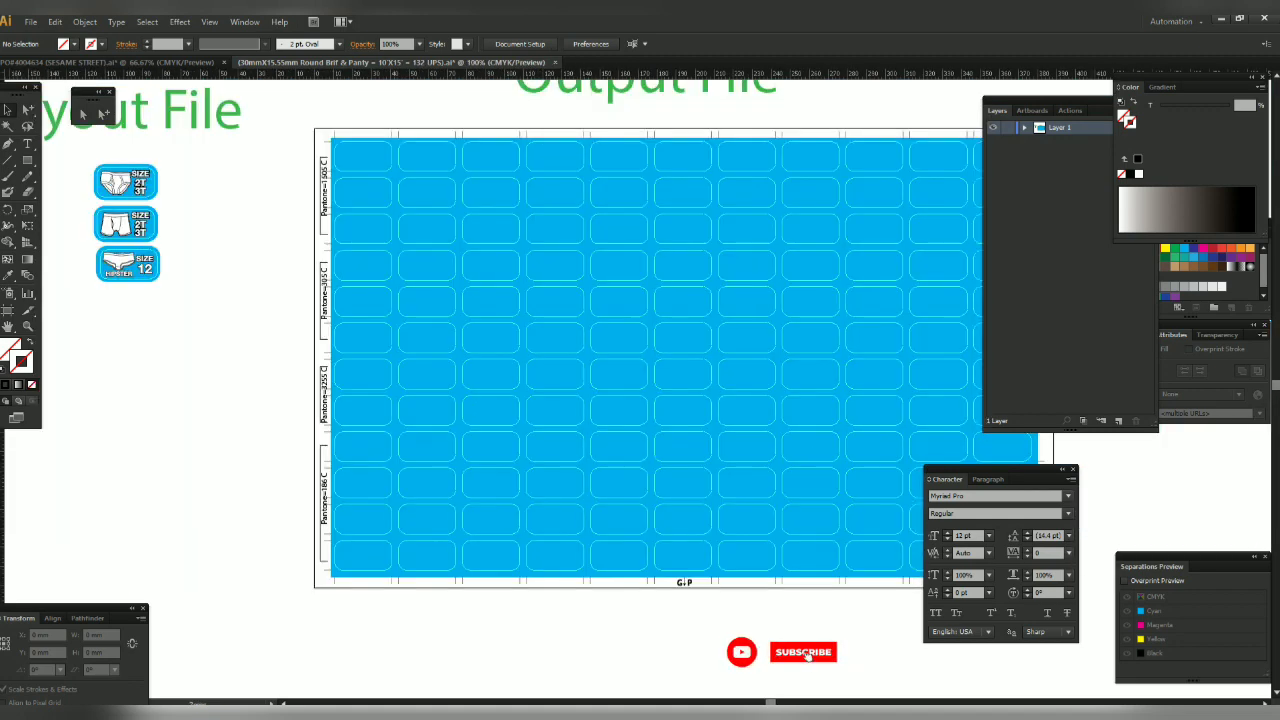
left_click_drag(616, 288, 534, 262)
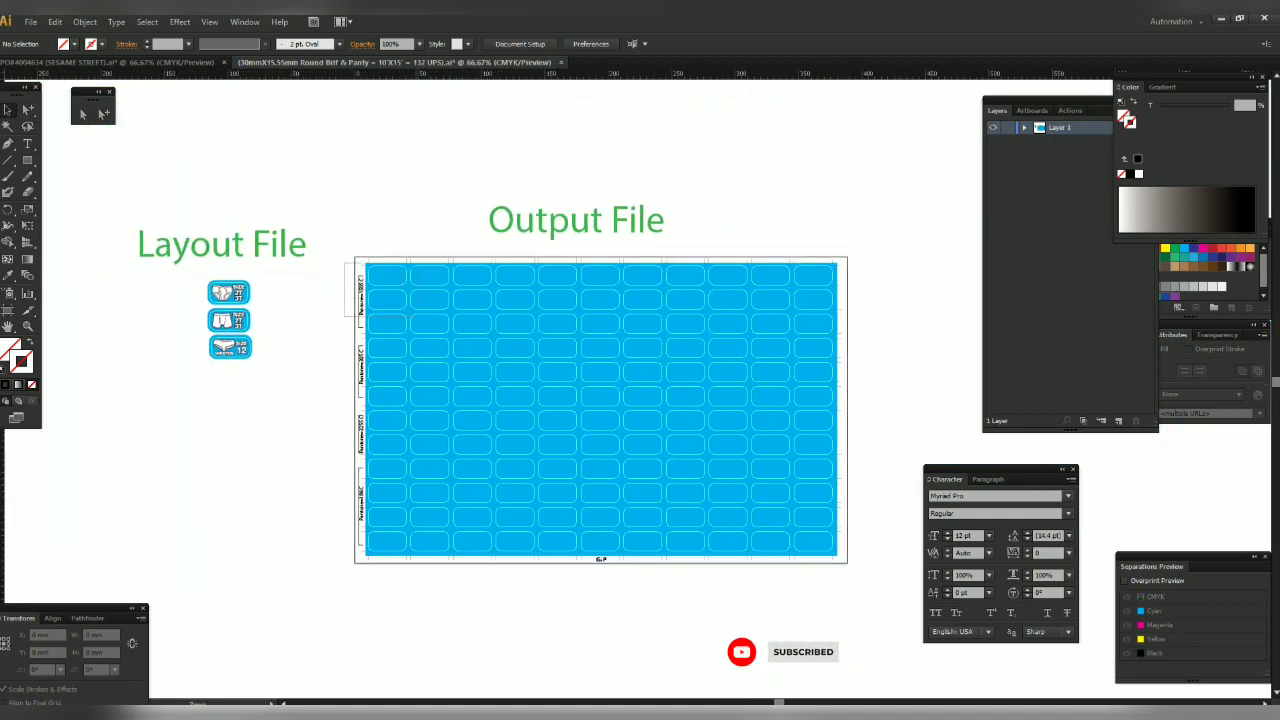
left_click_drag(420, 316, 428, 329)
scroll(489, 398, "down", 7)
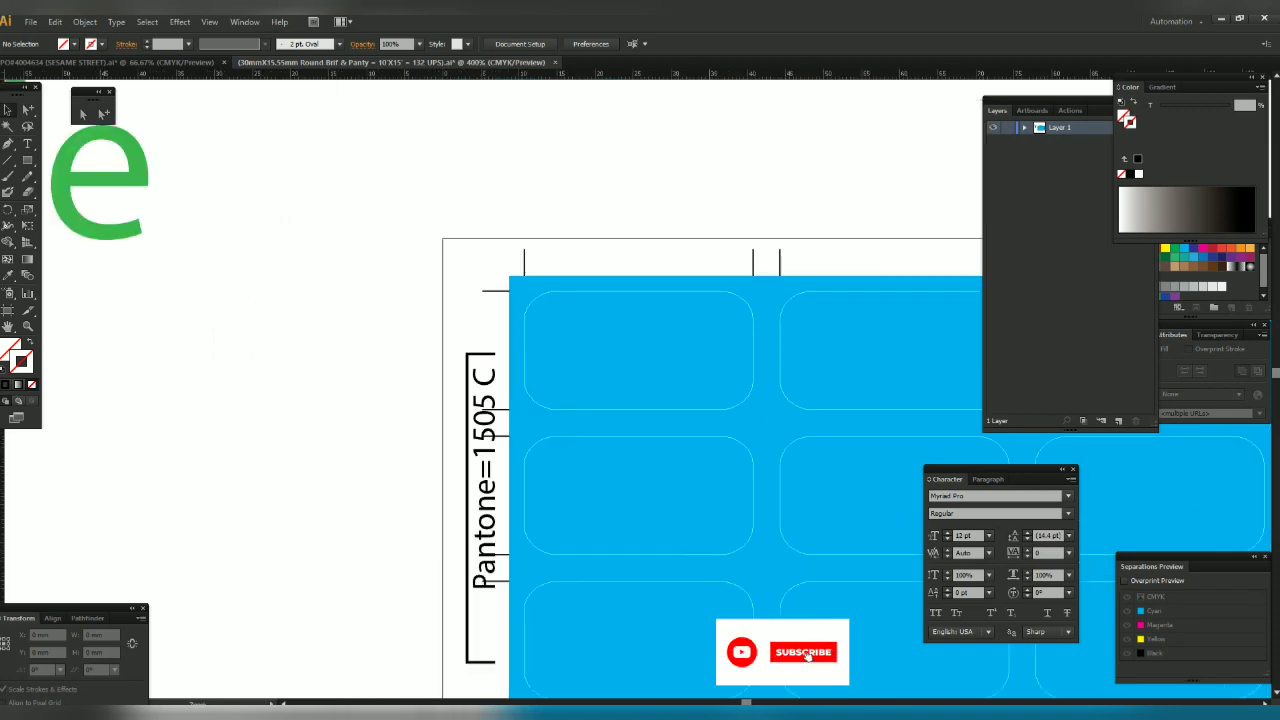
left_click_drag(517, 469, 369, 368)
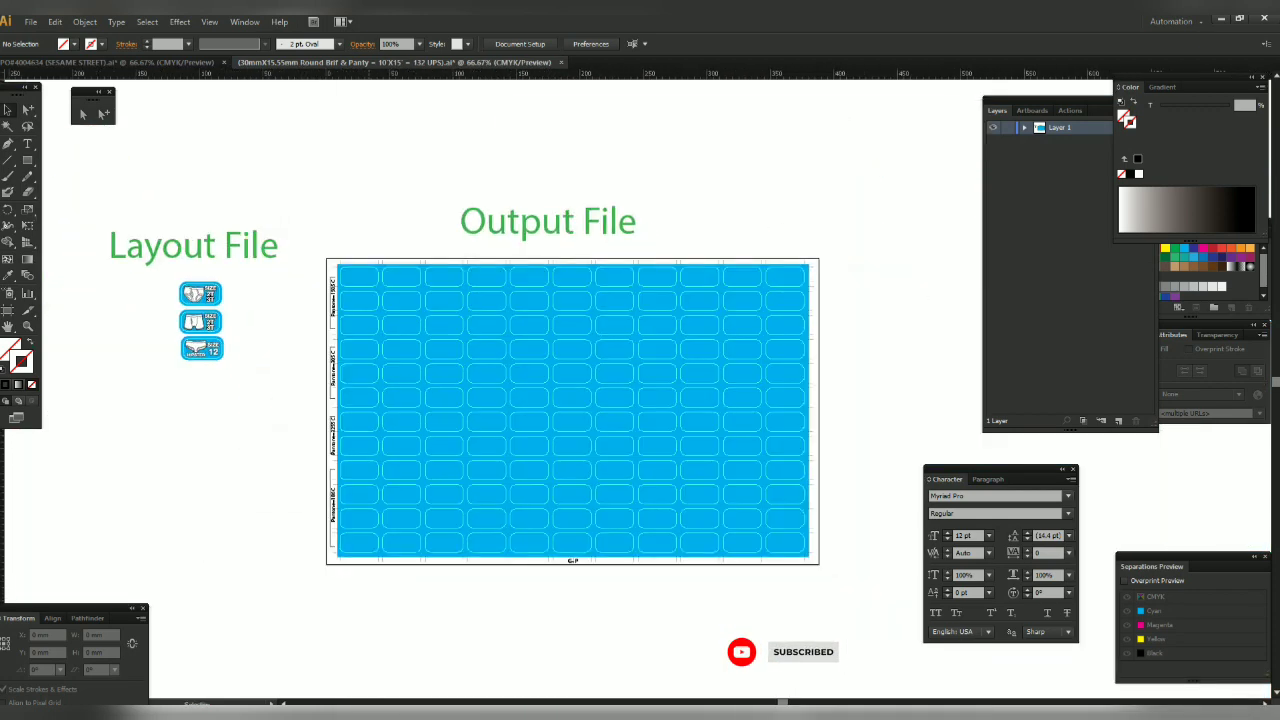
- Move the briefs "SIZE 2T 3T" label into the first cell of the output sheet's top row, centre it on the cell and deselect it
left_click(205, 293)
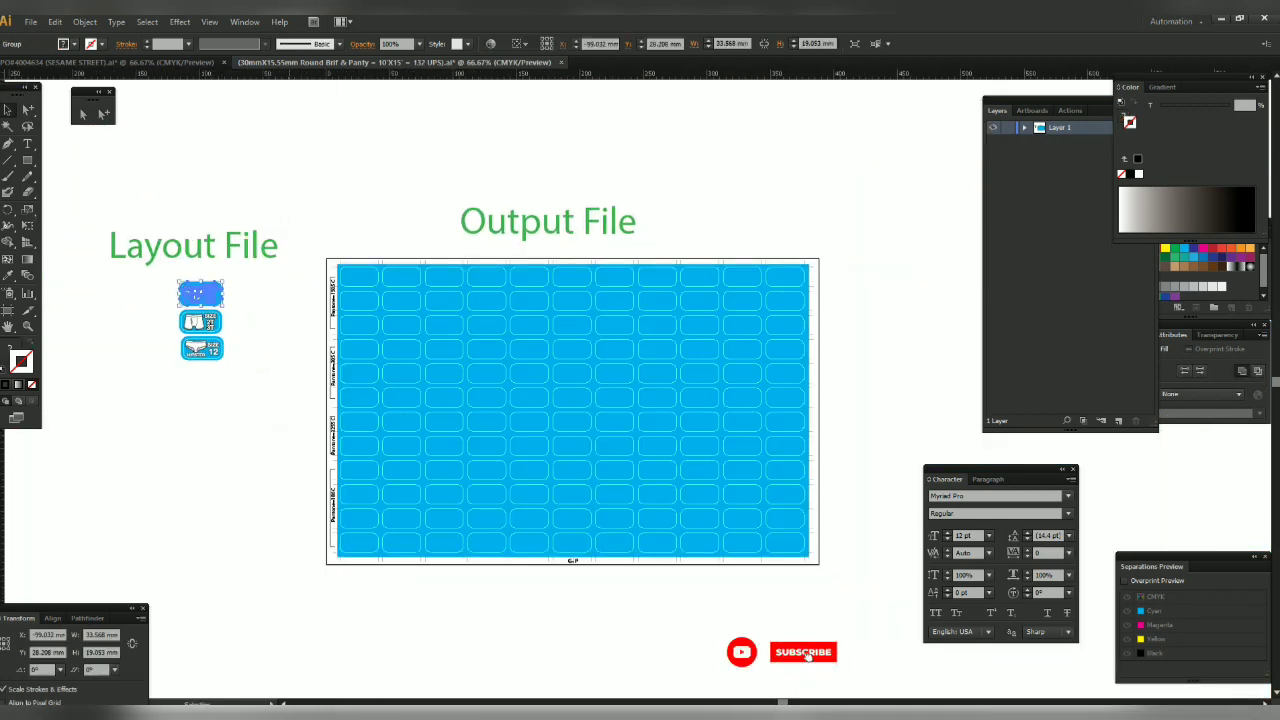
left_click_drag(200, 293, 420, 313)
left_click_drag(446, 388, 460, 330)
left_click_drag(279, 214, 506, 383)
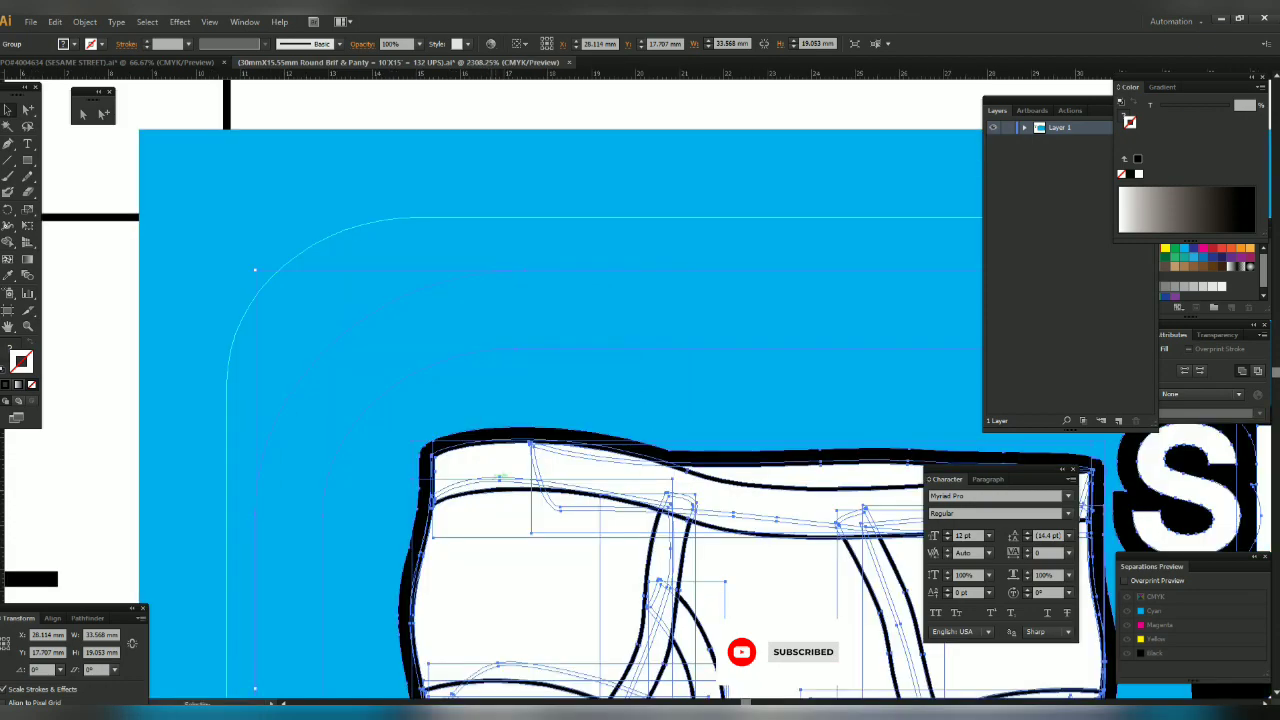
left_click_drag(481, 529, 385, 399)
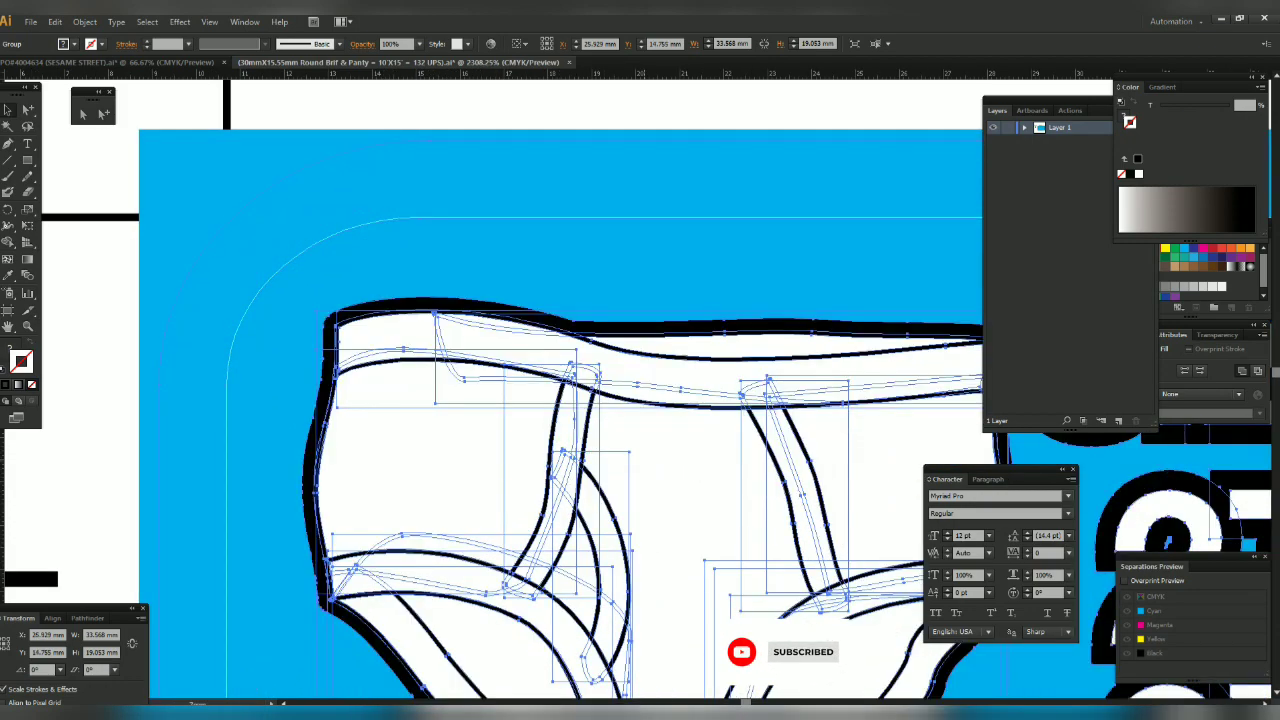
left_click(658, 470, "ctrl+alt")
left_click(668, 458, "ctrl+alt")
left_click(690, 447, "ctrl+alt")
left_click(718, 445, "ctrl+alt")
left_click(722, 444, "ctrl+alt")
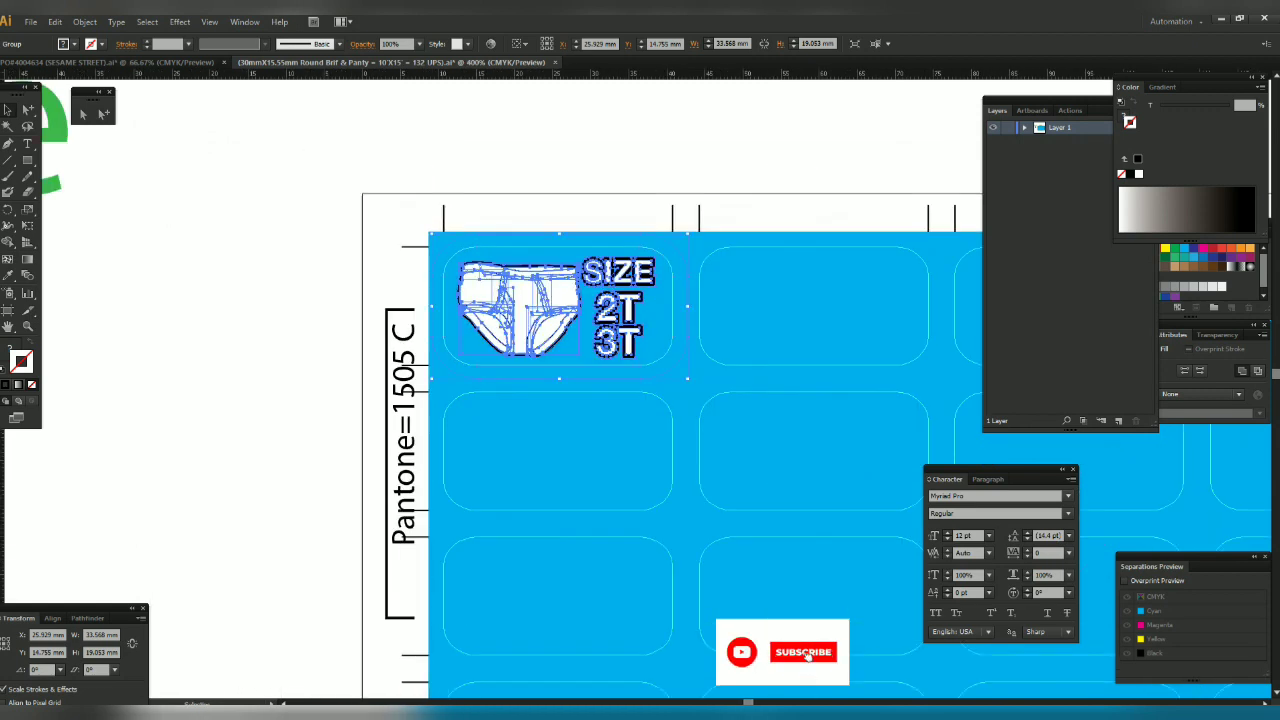
key("ctrl+shift+a")
- Move the boxer shorts "SIZE 2T 3T" label into the first-column cell of the output sheet's fifth row
left_click(563, 434, "ctrl+alt")
left_click(563, 434, "ctrl+alt")
left_click(568, 431, "ctrl+alt")
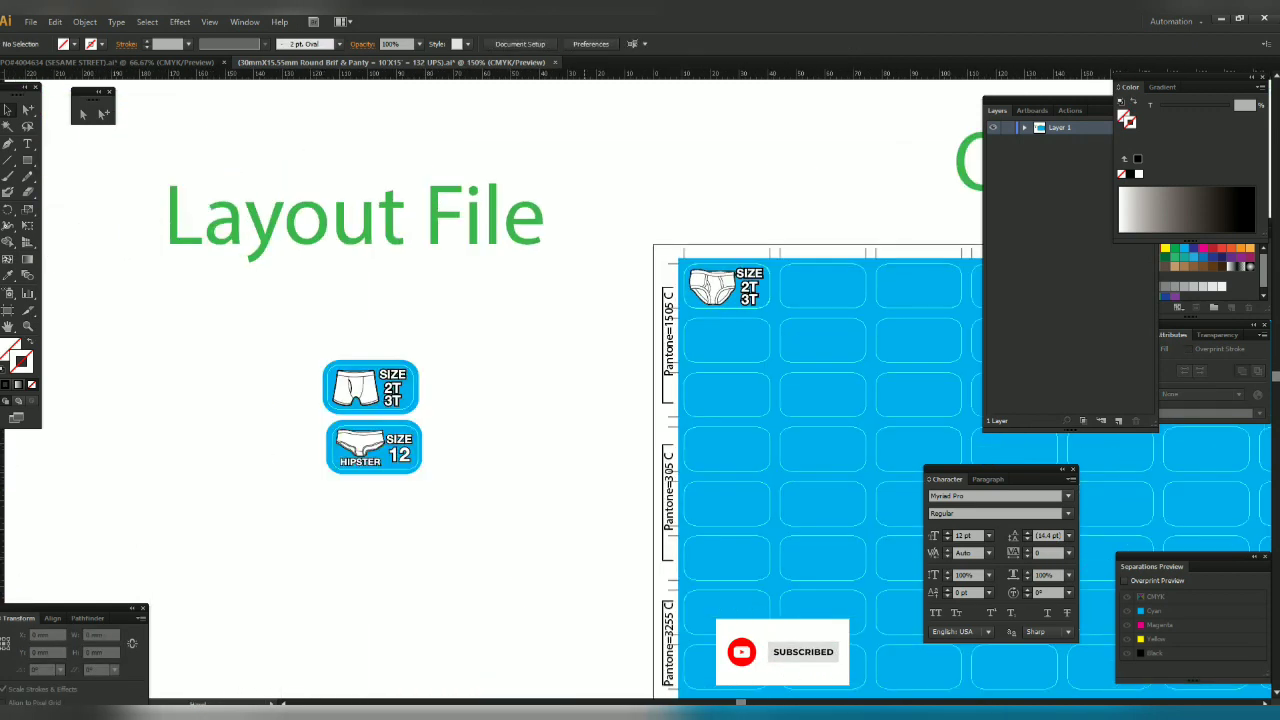
left_click(590, 525, "ctrl+alt")
left_click_drag(590, 525, 414, 489)
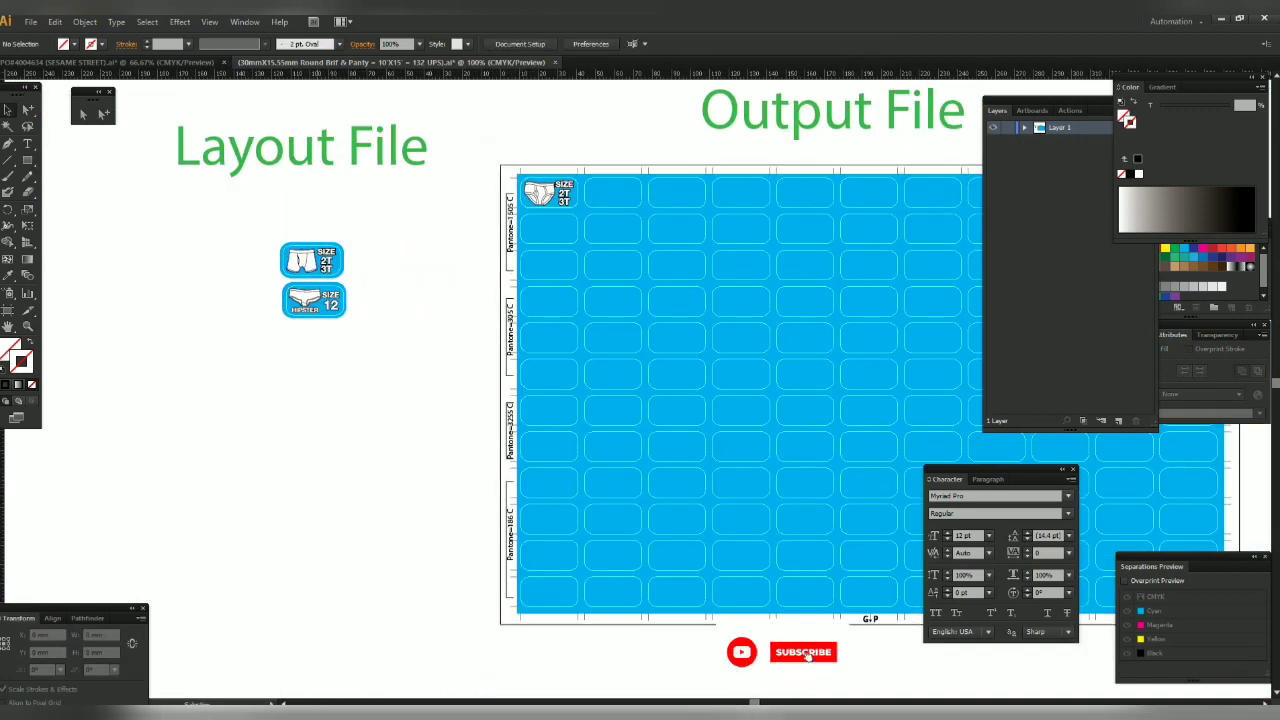
left_click_drag(315, 300, 575, 352)
left_click_drag(516, 307, 616, 378)
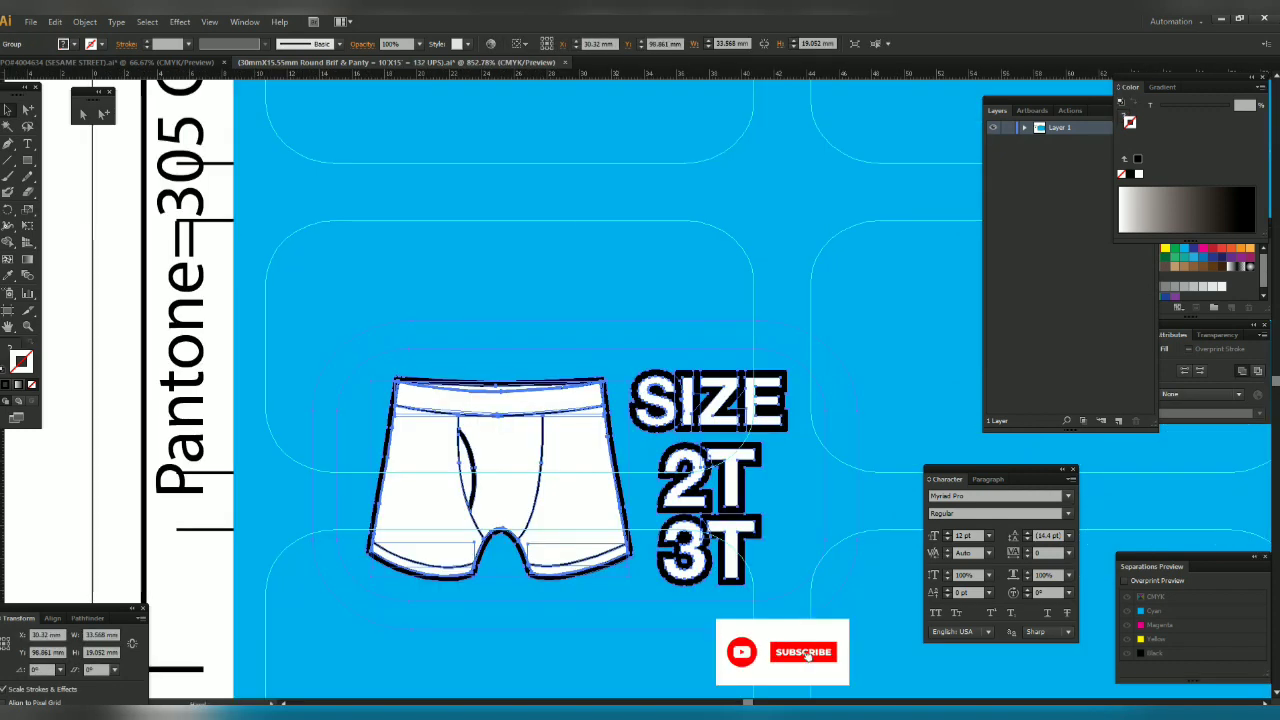
left_click_drag(499, 438, 431, 308)
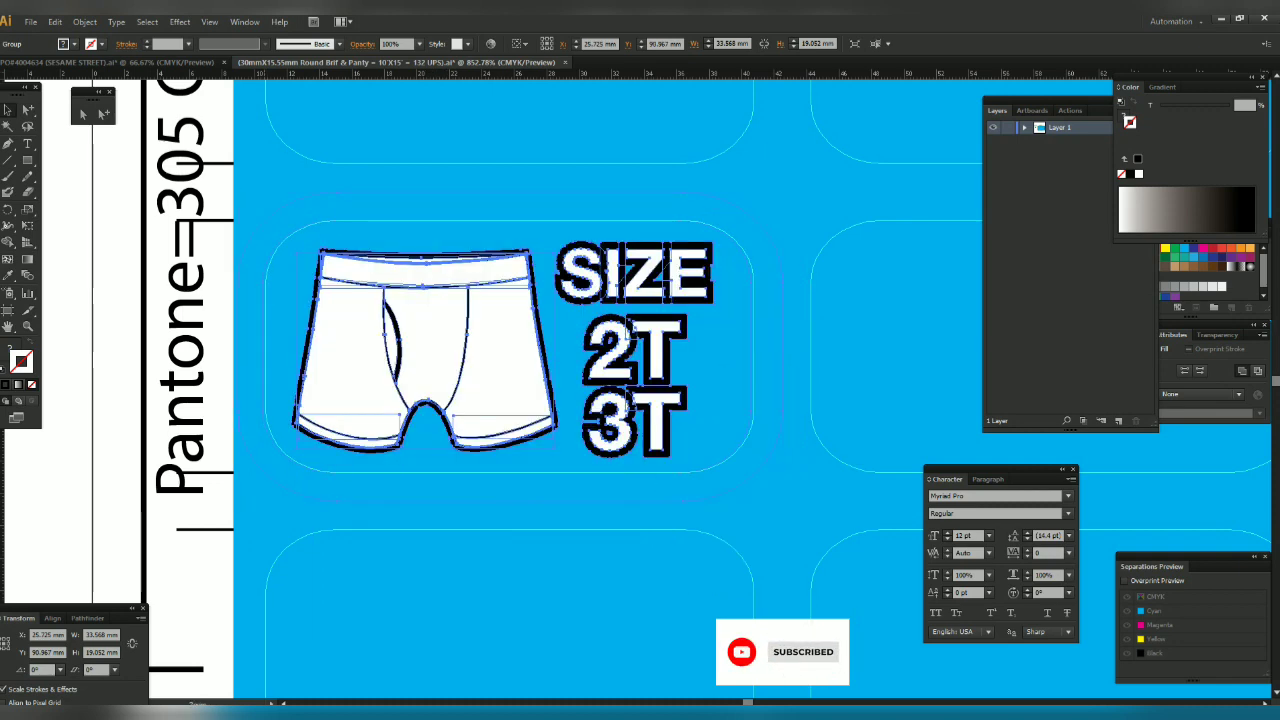
- Shift the boxer shorts label about 0.19 mm to the right to align it with its cell outline
left_click_drag(264, 204, 468, 384)
left_click_drag(522, 440, 538, 440)
left_click(737, 440, "ctrl+alt")
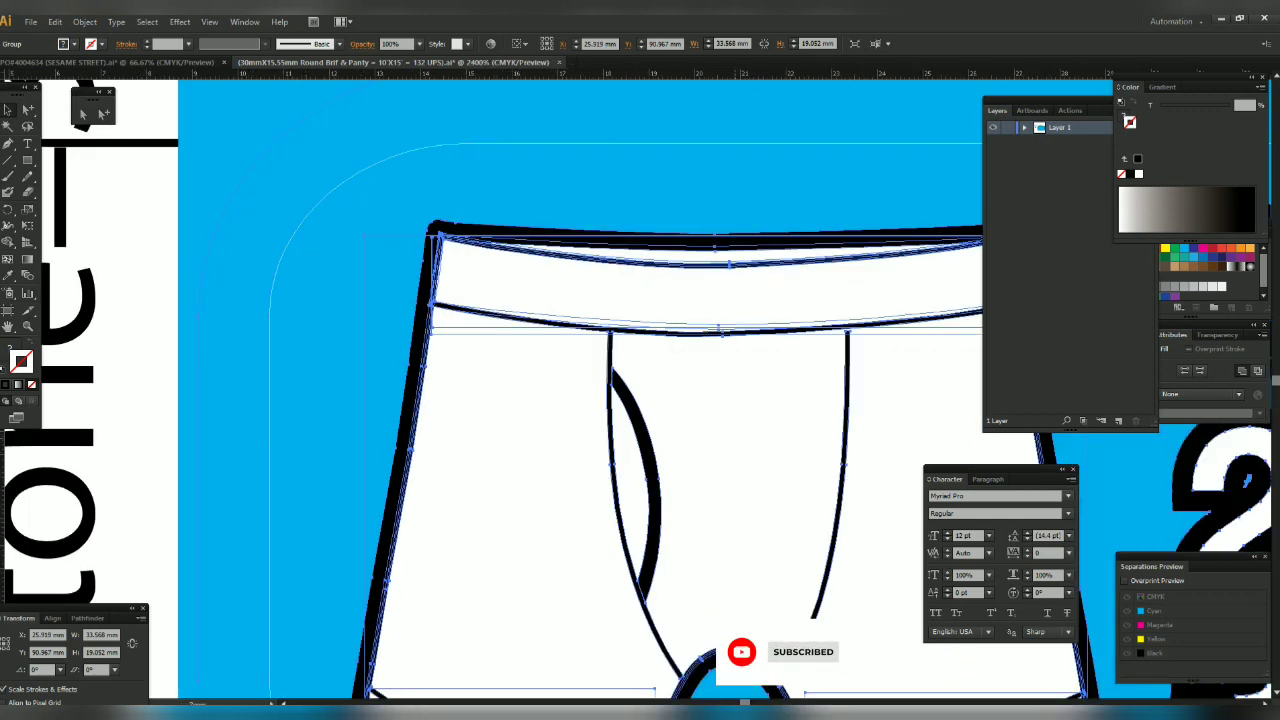
left_click(734, 434, "ctrl+alt")
left_click(734, 434, "ctrl+alt")
left_click(739, 422, "ctrl+alt")
left_click(739, 422, "ctrl+alt")
left_click(739, 422, "ctrl+alt")
left_click(739, 417, "ctrl+alt")
left_click(739, 417, "ctrl+alt")
left_click(739, 417, "ctrl+alt")
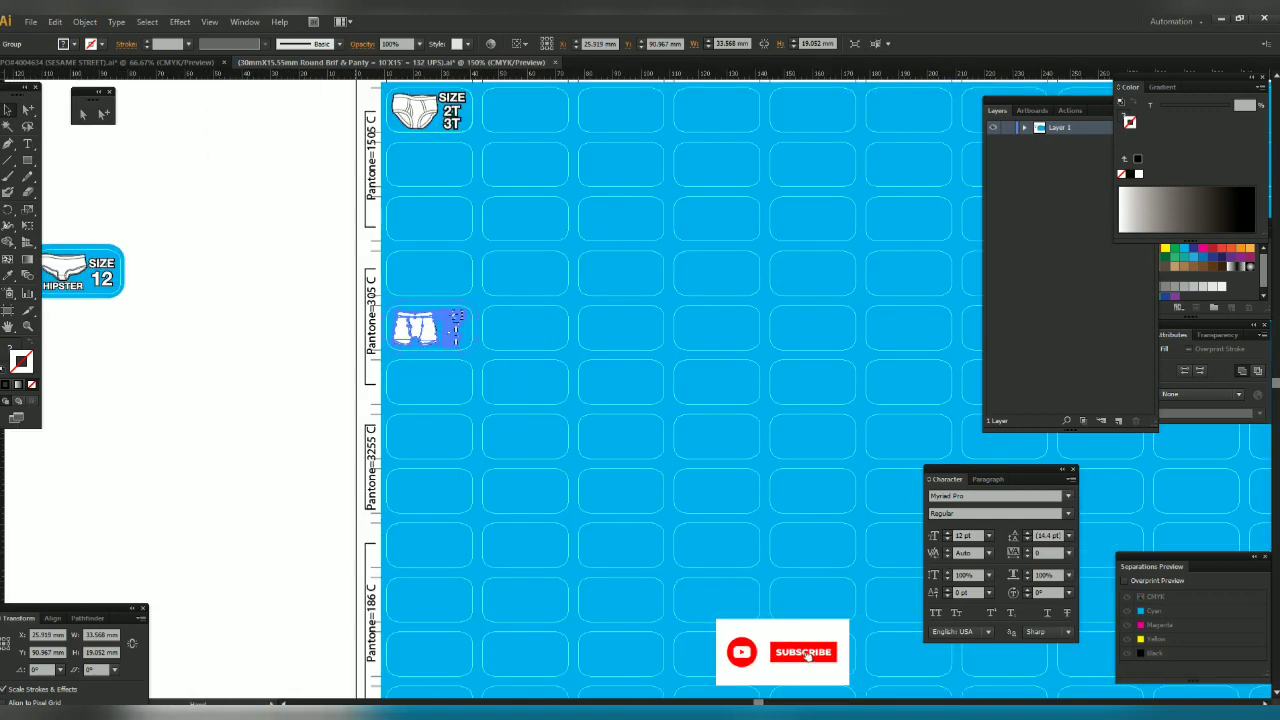
- Move the "HIPSTER SIZE 12" label into the first-column cell of the output sheet's ninth row
left_click_drag(739, 417, 978, 404)
left_click(536, 358)
left_click(356, 258)
left_click(431, 417, "ctrl+alt")
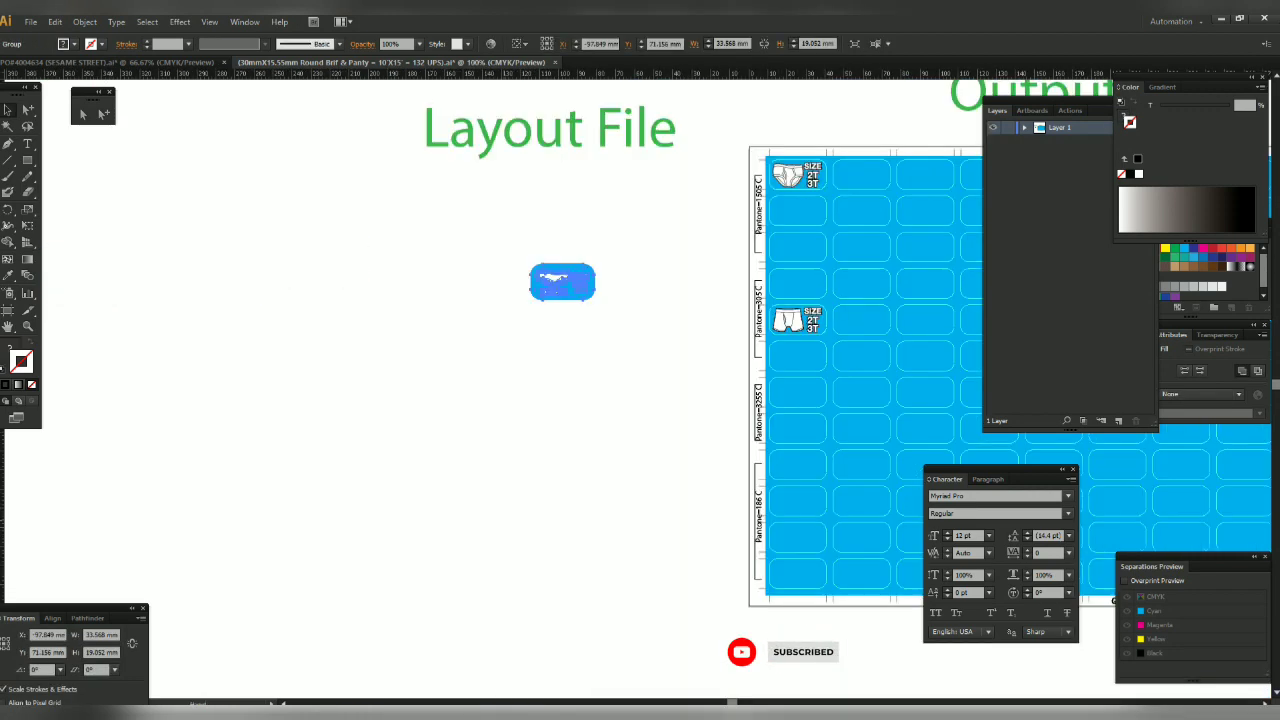
left_click_drag(431, 417, 207, 401)
left_click_drag(352, 270, 495, 442)
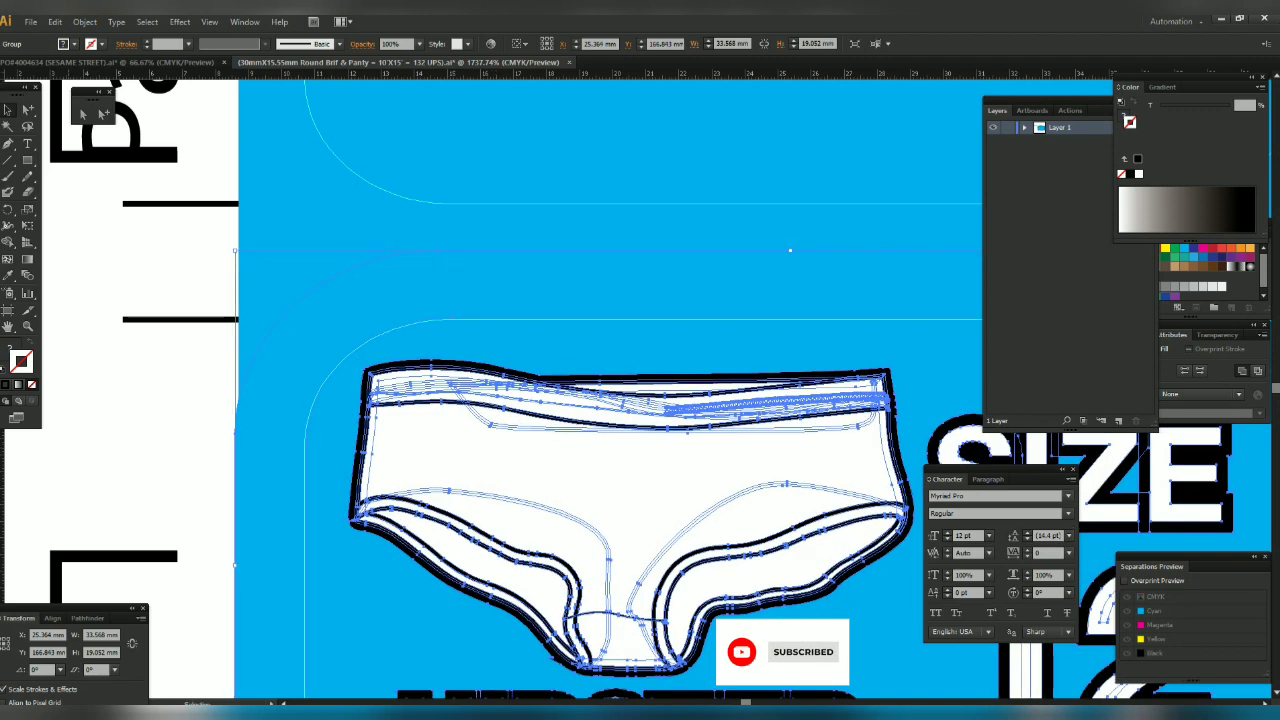
- Set the keyboard increment to .01 in the general preferences
left_click(55, 21)
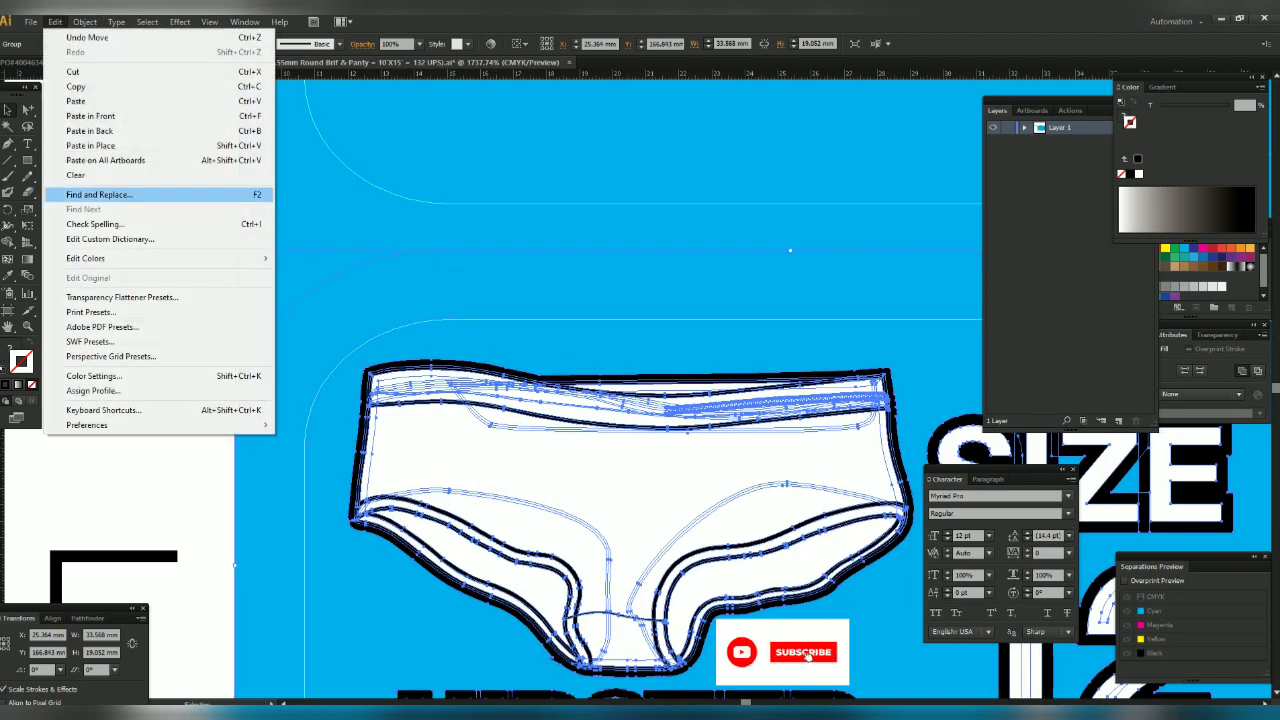
mouse_move(160, 425)
left_click(320, 425)
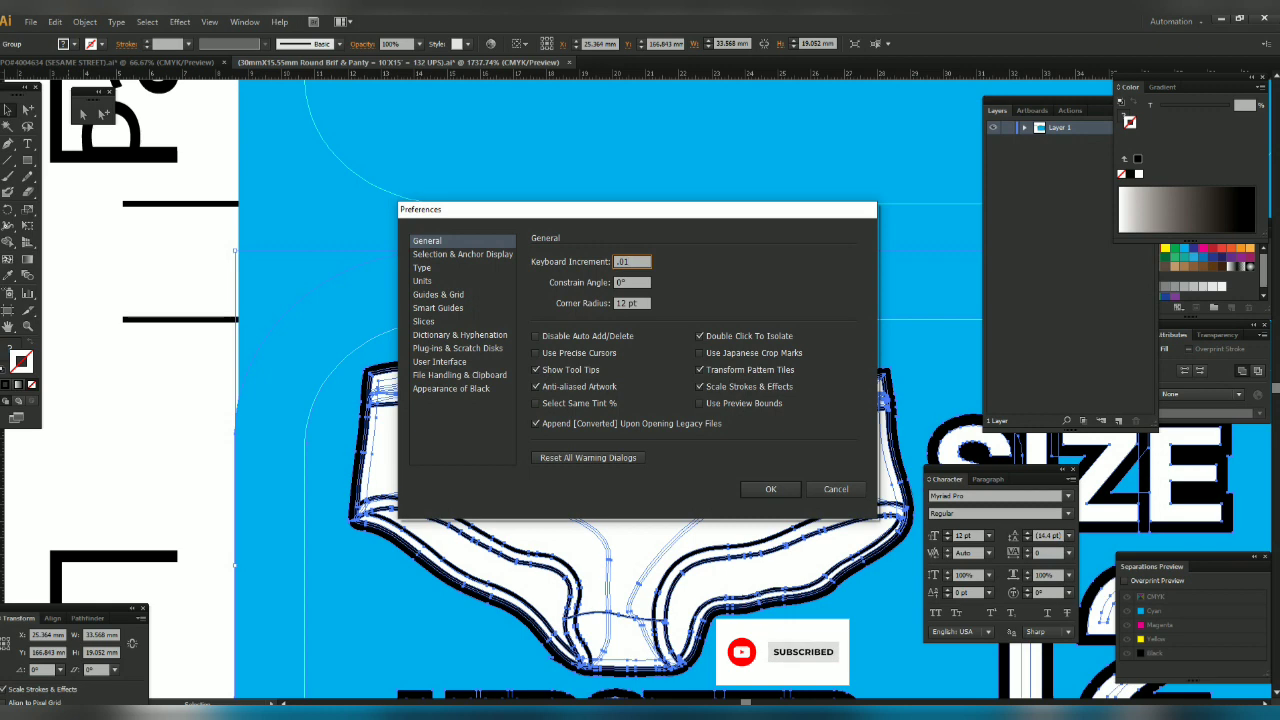
key("Return")
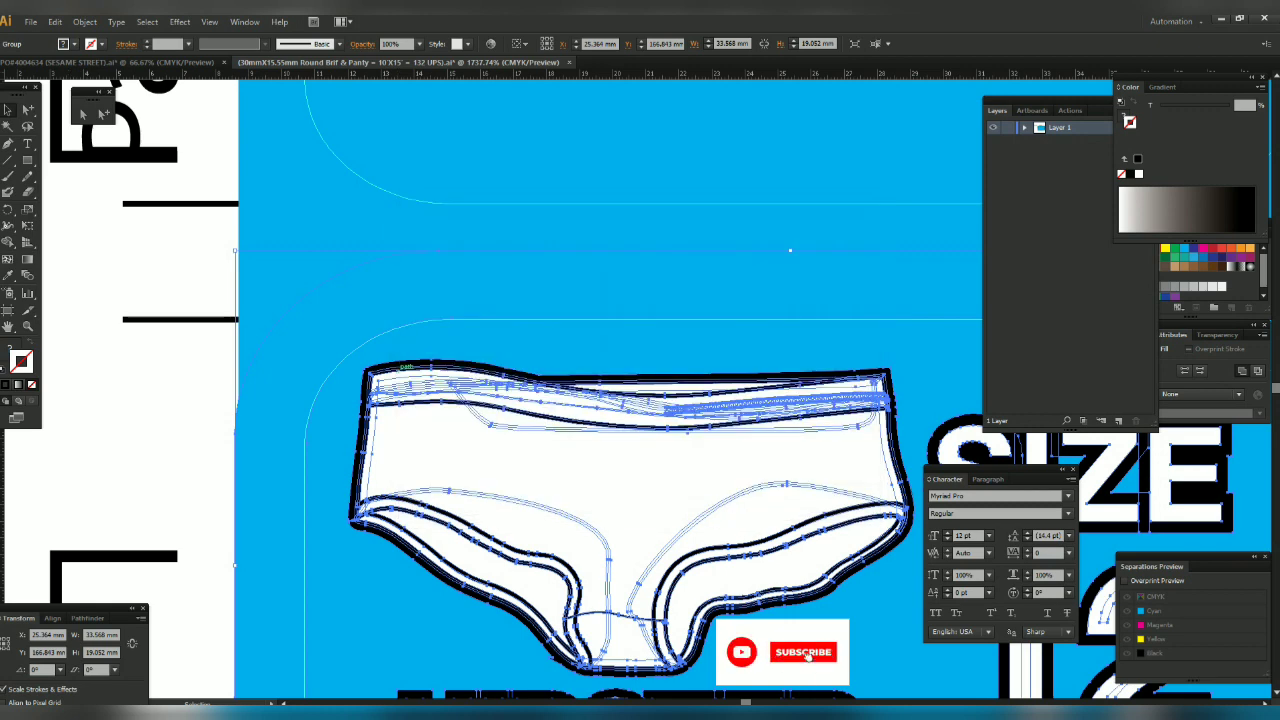
- Nudge the hipster label 0.03 mm down and 0.04 mm left to centre it on its cell, and deselect it
key("Down")
key("Down")
key("Down")
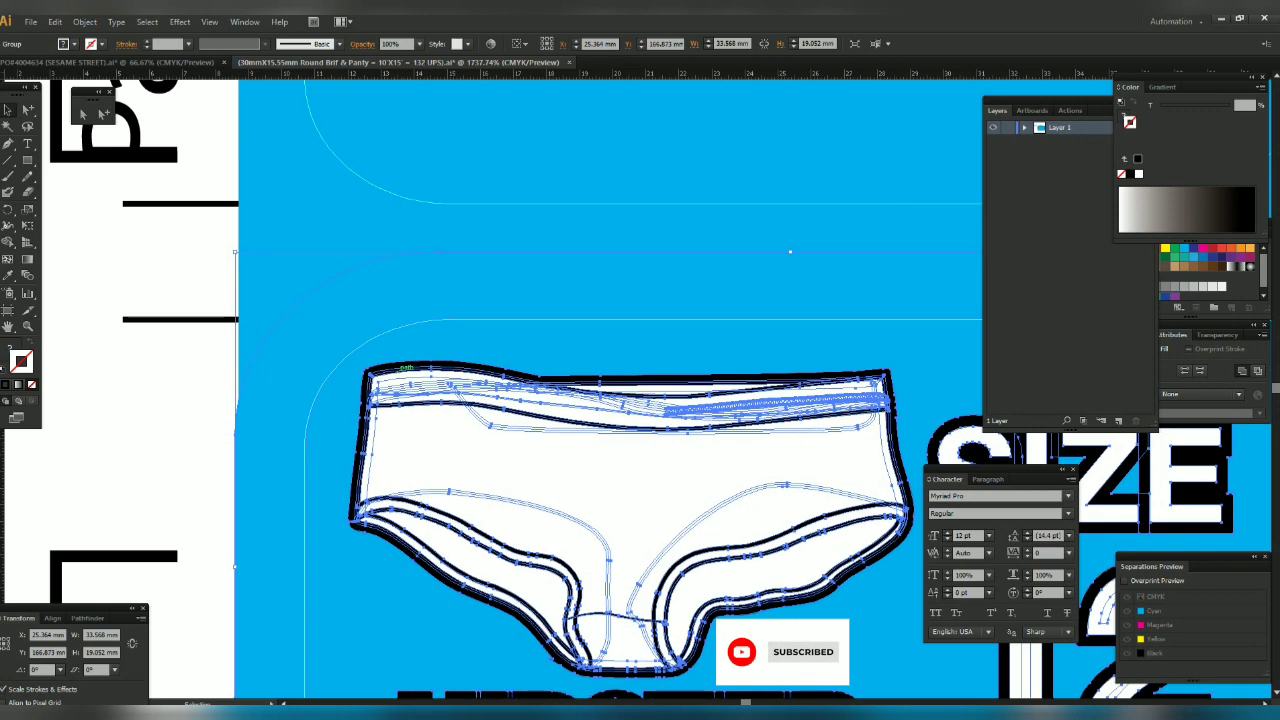
key("Left")
key("Left")
key("Left")
key("Left")
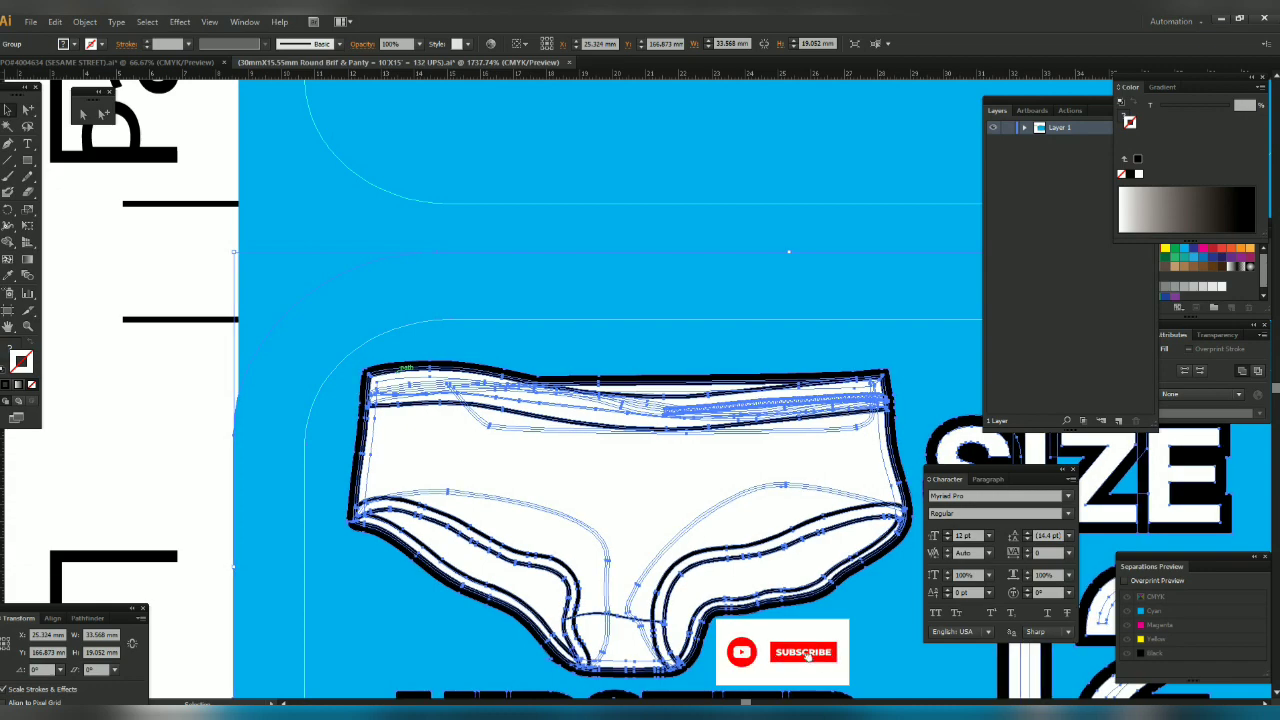
key("ctrl+1")
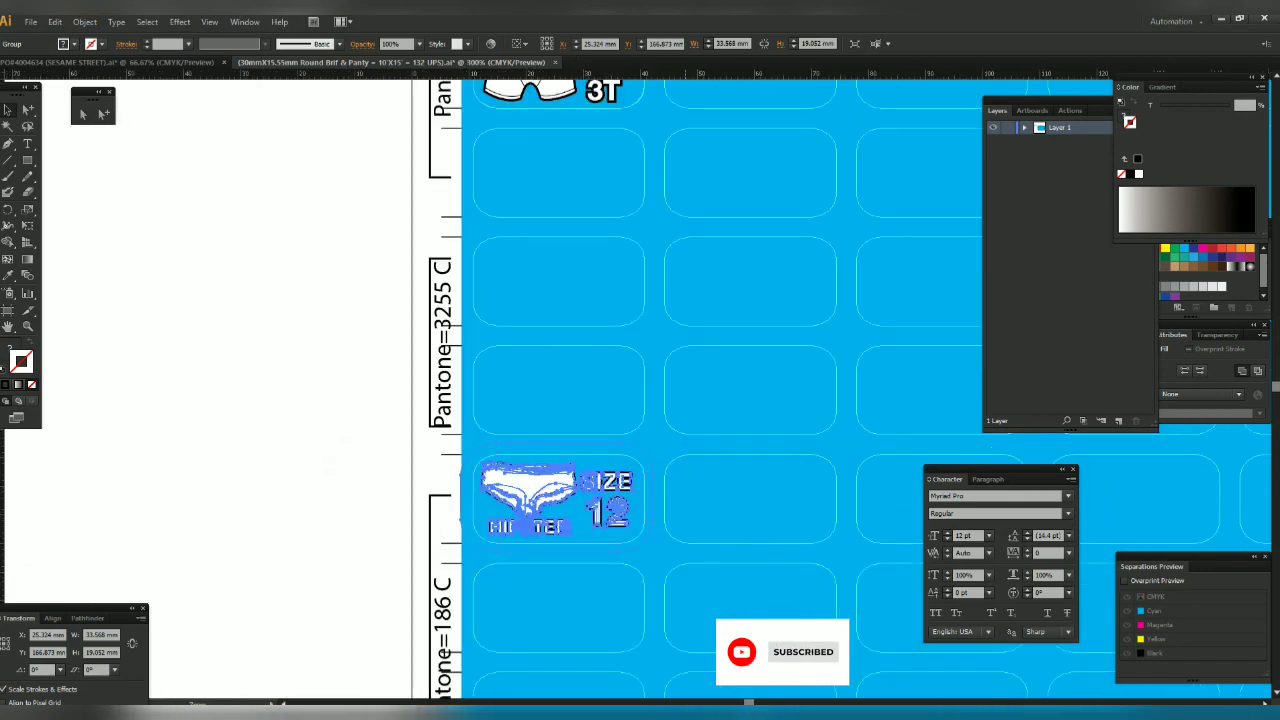
scroll(530, 475, "down", 3)
left_click_drag(530, 475, 200, 500)
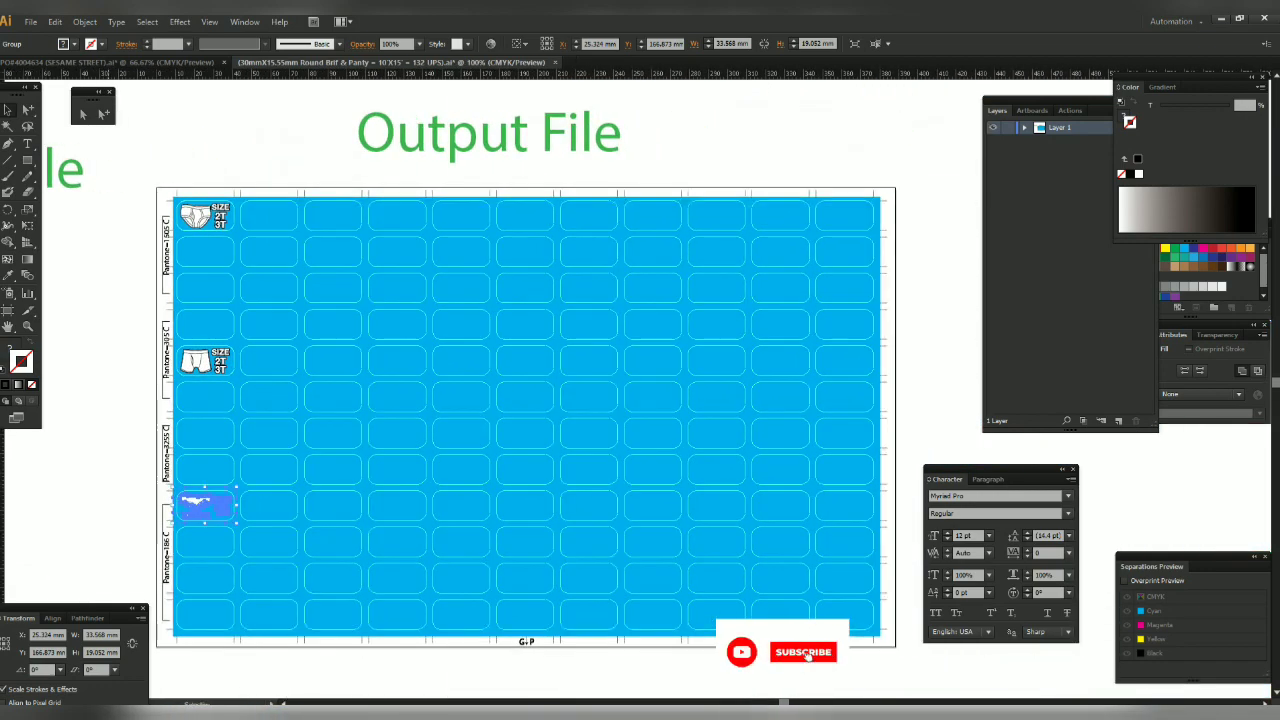
key("ctrl+shift+a")
- Set the keyboard increment to 19.053 mm, the height spanned by the crop marks at the tops of the first two rows
mouse_move(147, 181)
left_mouse_down()
mouse_move(358, 281)
mouse_move(456, 224)
left_mouse_up()
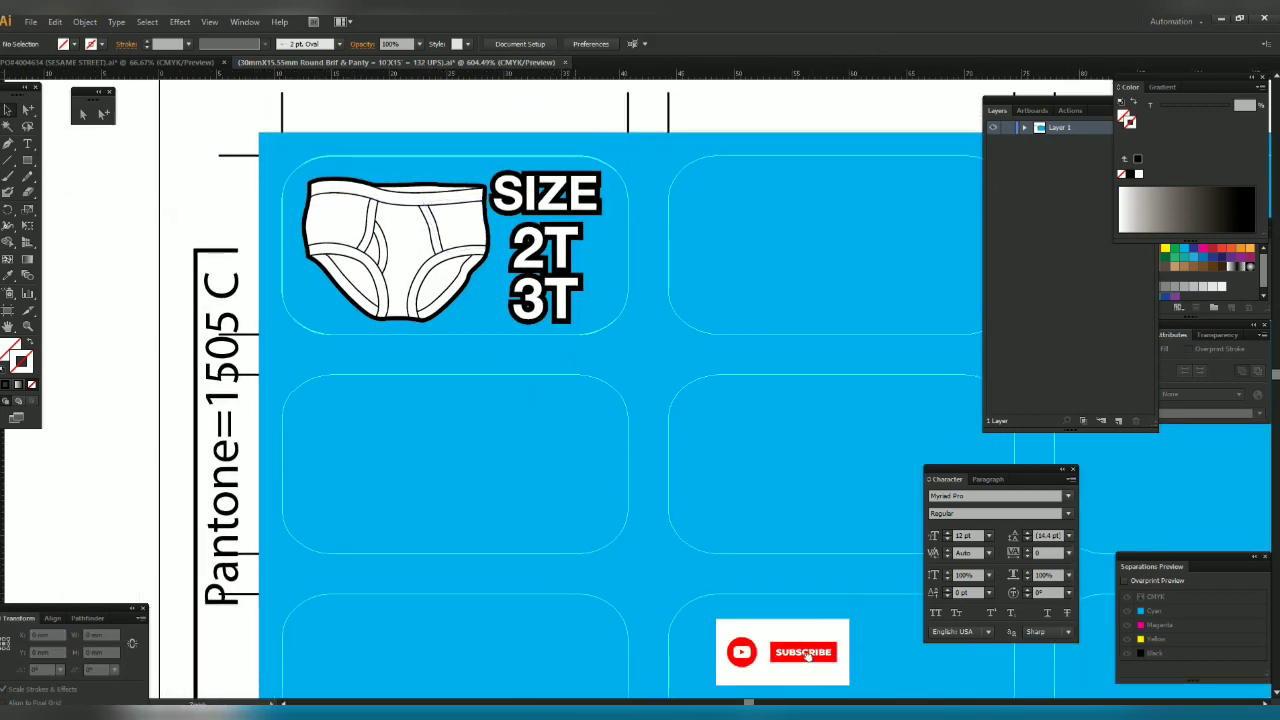
scroll(712, 602, "down", 2)
left_click_drag(712, 602, 684, 475)
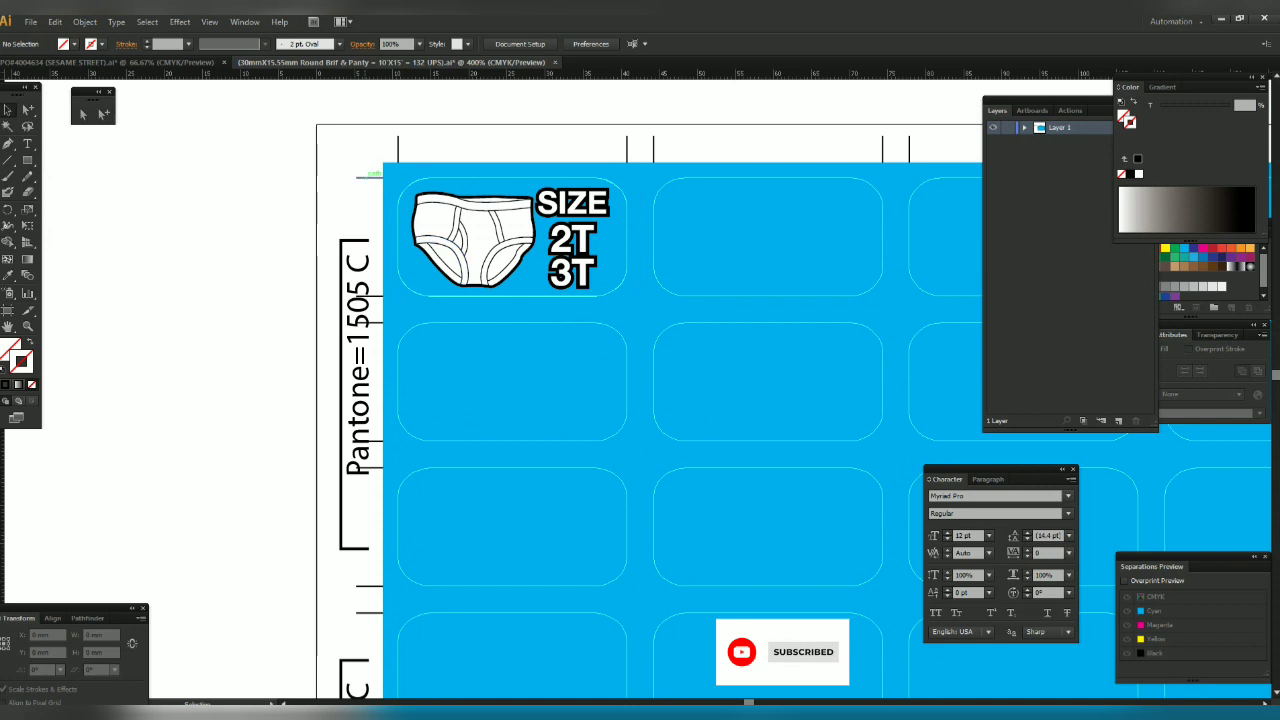
left_click(365, 176)
left_click(370, 322, "shift")
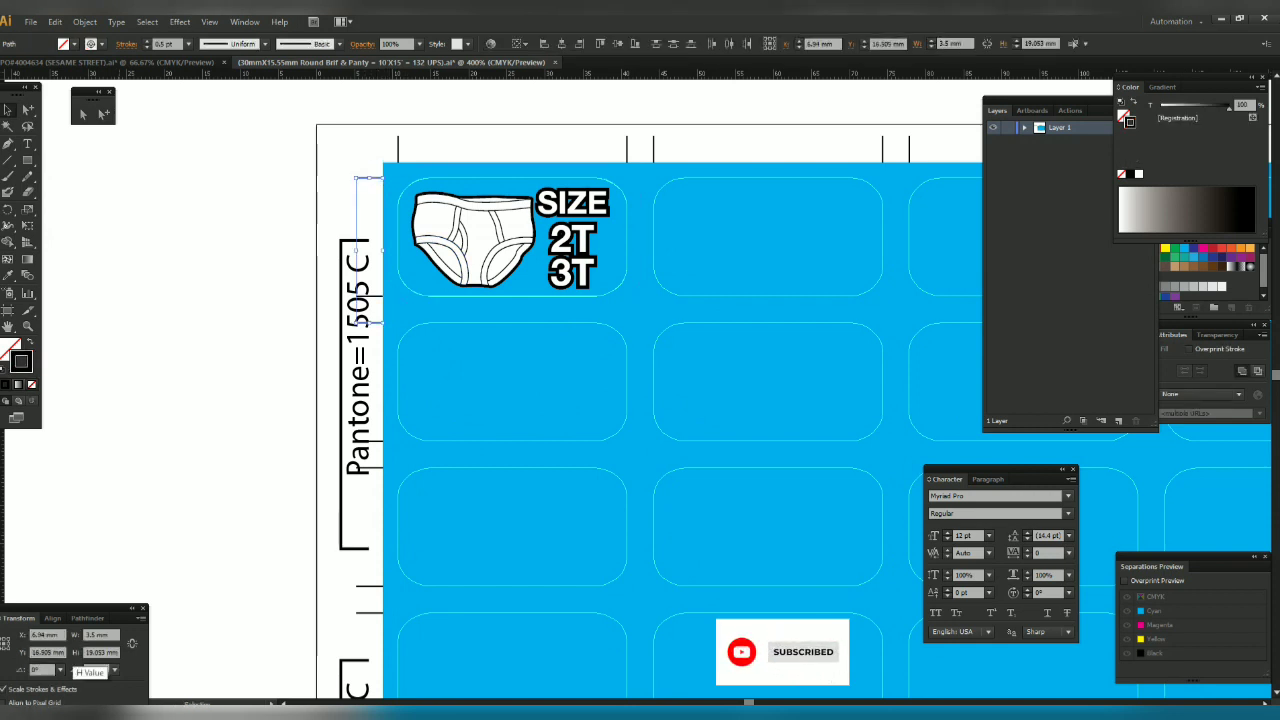
left_click(101, 652)
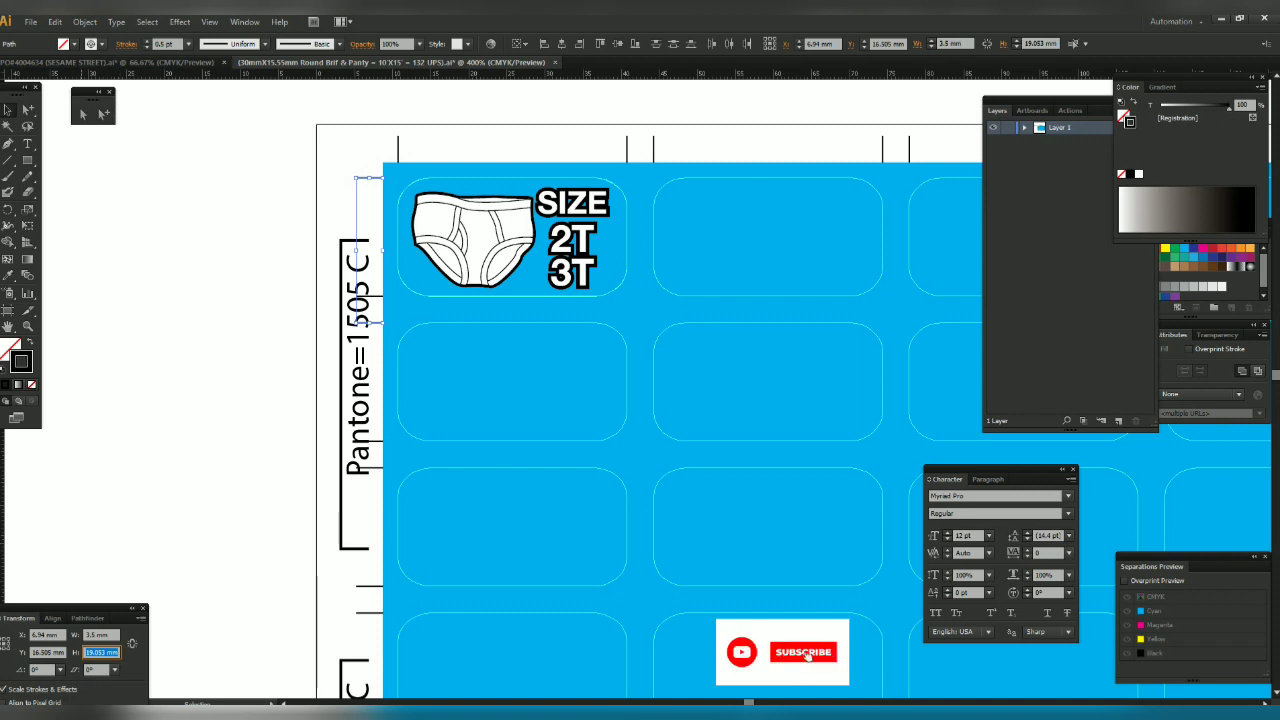
left_click(55, 21)
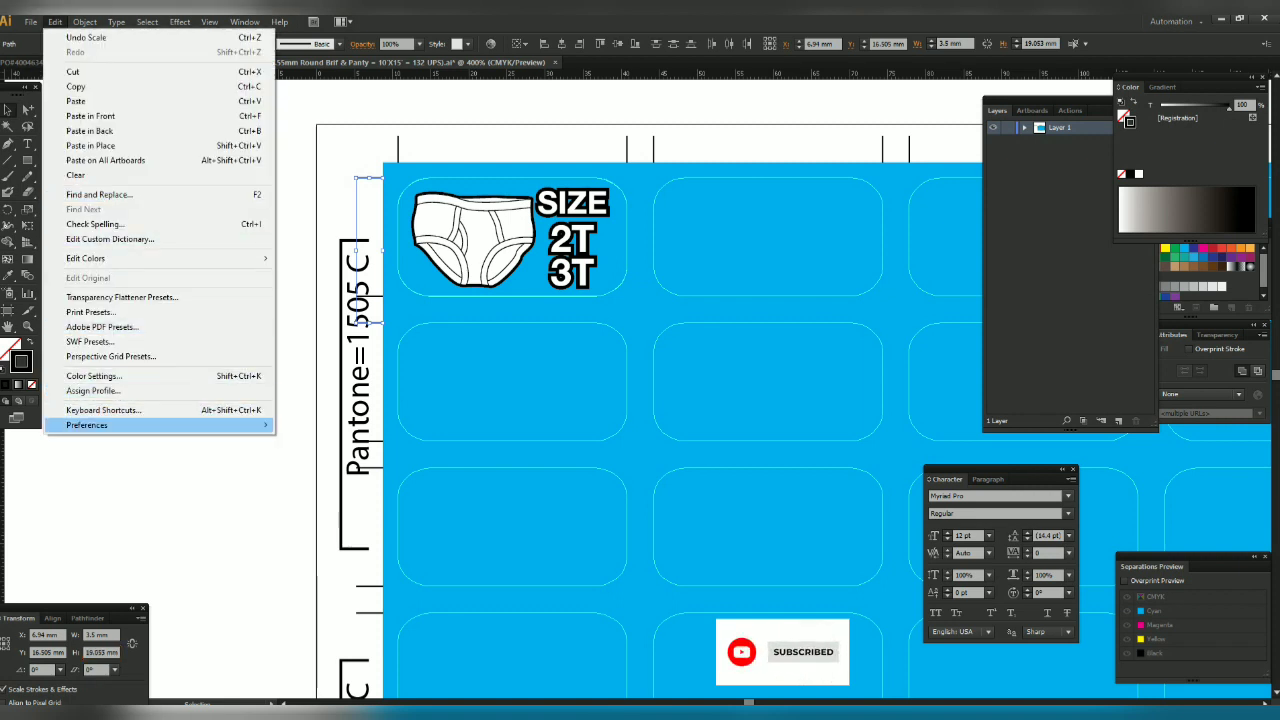
mouse_move(100, 425)
left_click(310, 425)
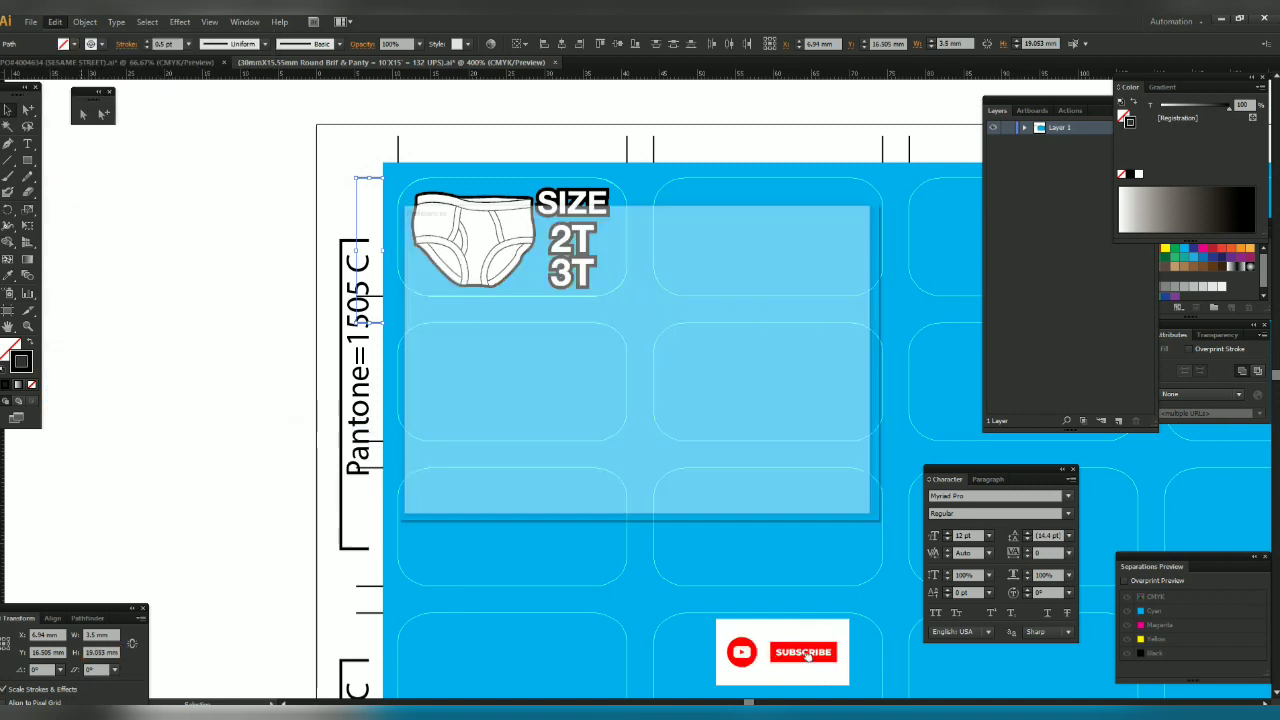
key("Return")
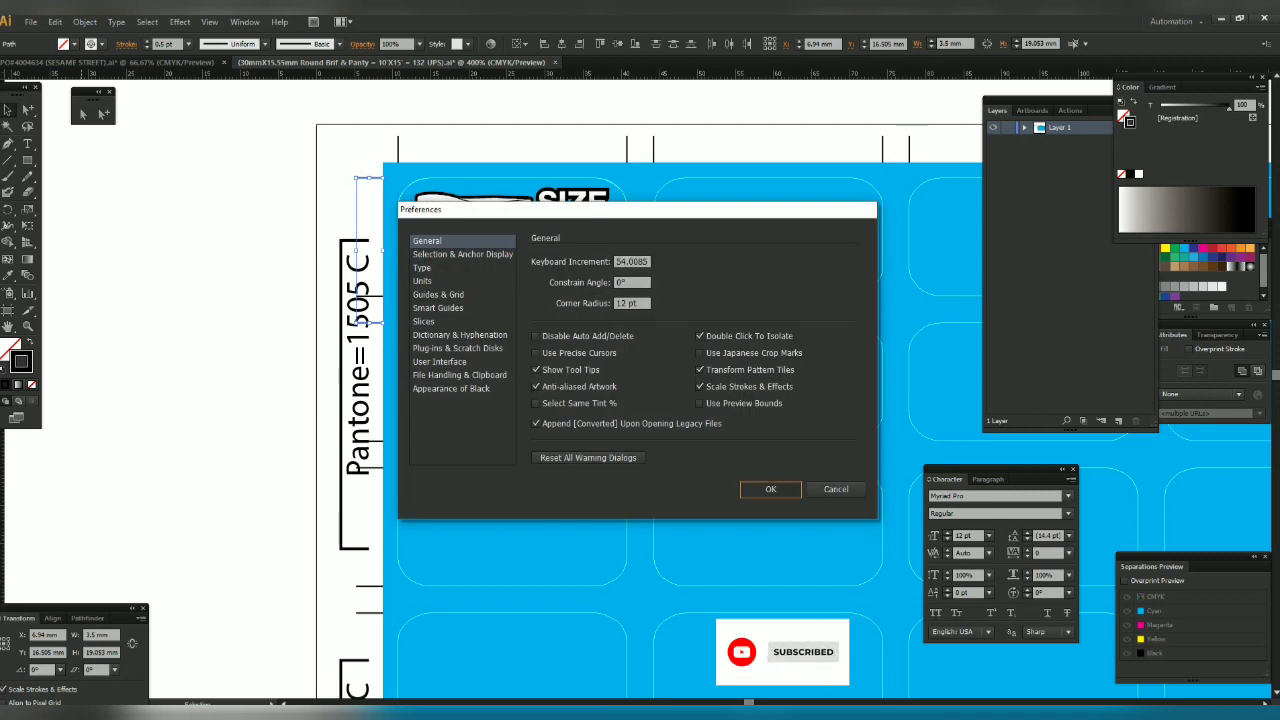
- Duplicate the first-row brief label downward by the keyboard increment into the second, third and fourth rows of the first column
left_click(517, 237)
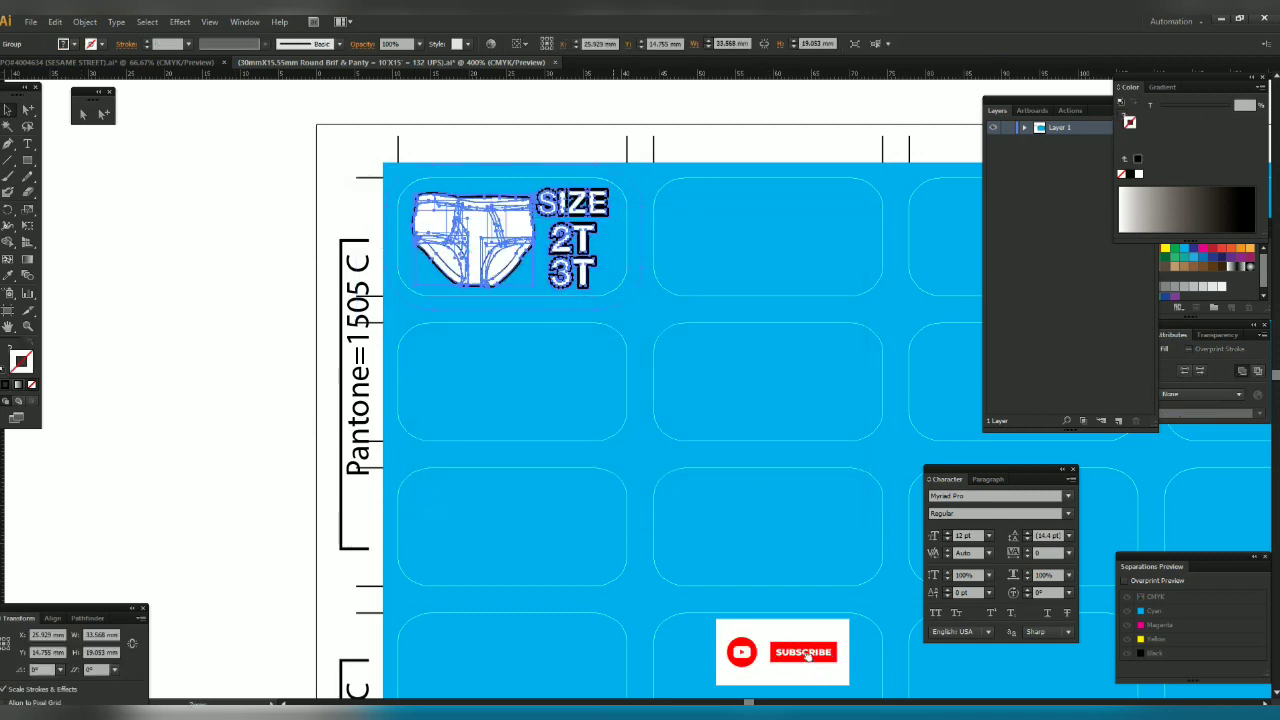
key("alt+Down")
key("alt+Down")
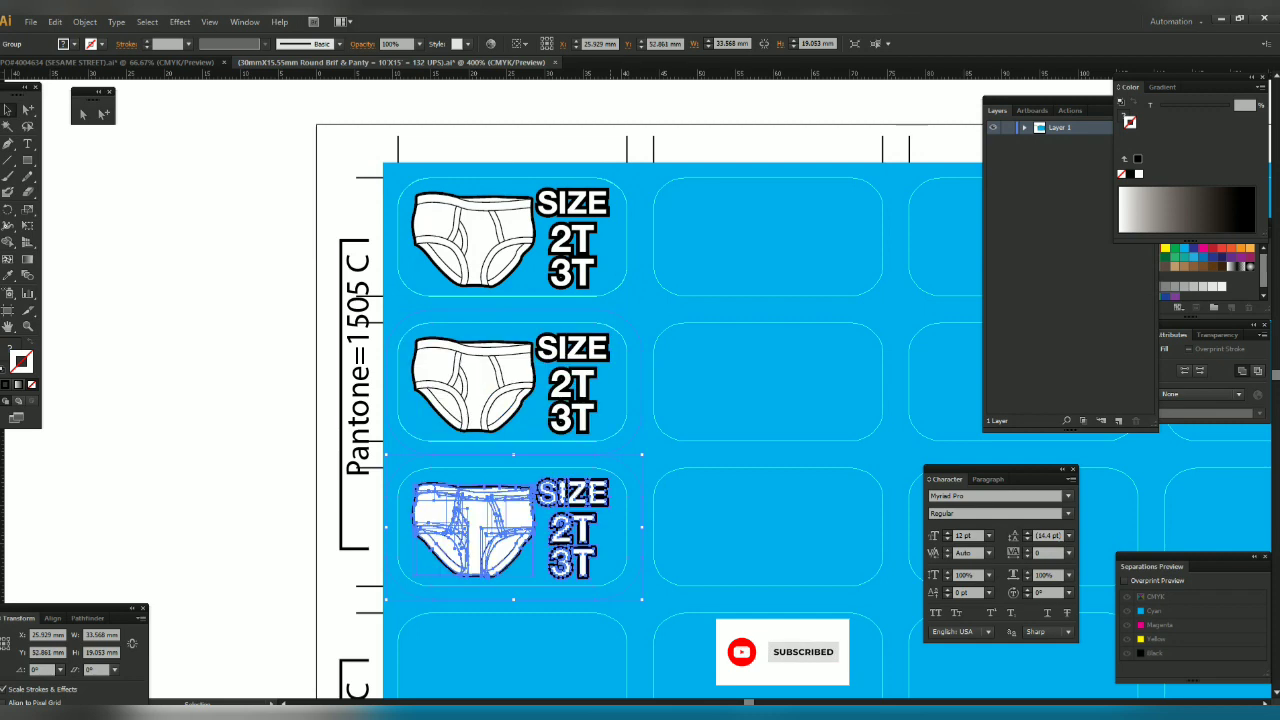
key("alt+Down")
- Duplicate the boxer shorts and hipster labels together down three more rows to fill the first column, and clear the selection
key("ctrl+minus")
key("ctrl+minus")
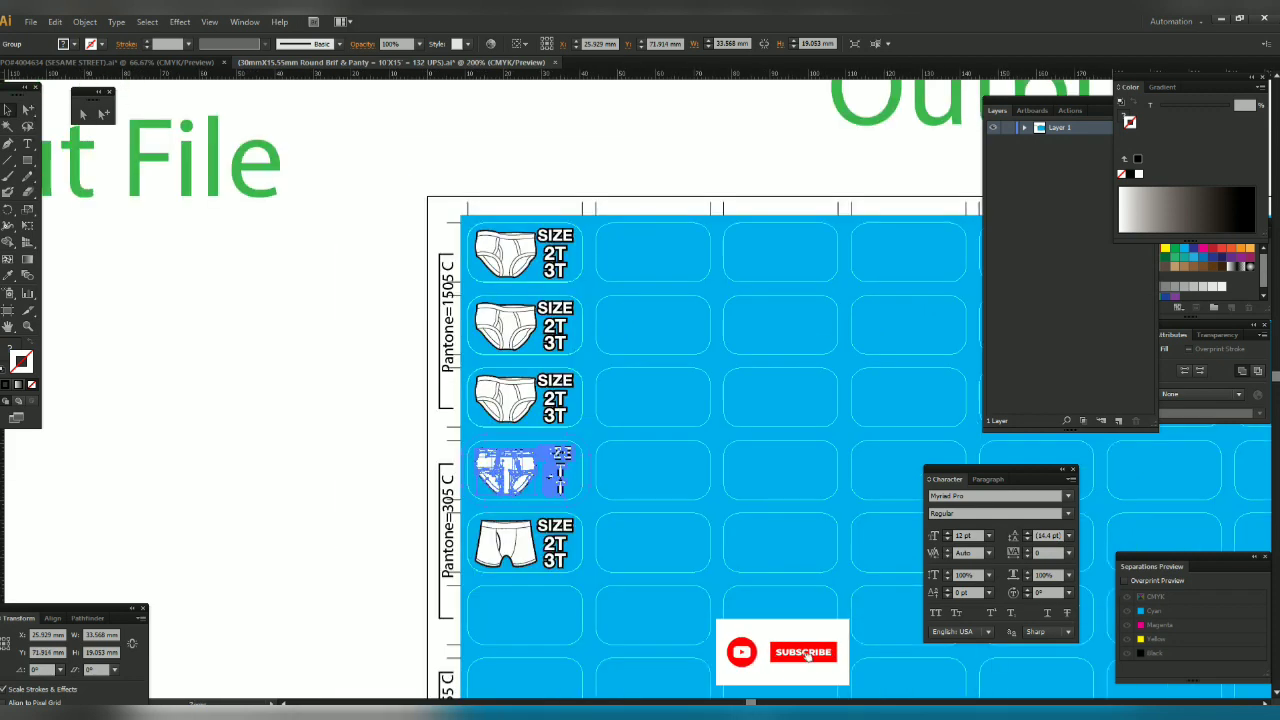
left_click_drag(640, 450, 538, 262)
key("ctrl+minus")
left_click_drag(915, 476, 646, 390)
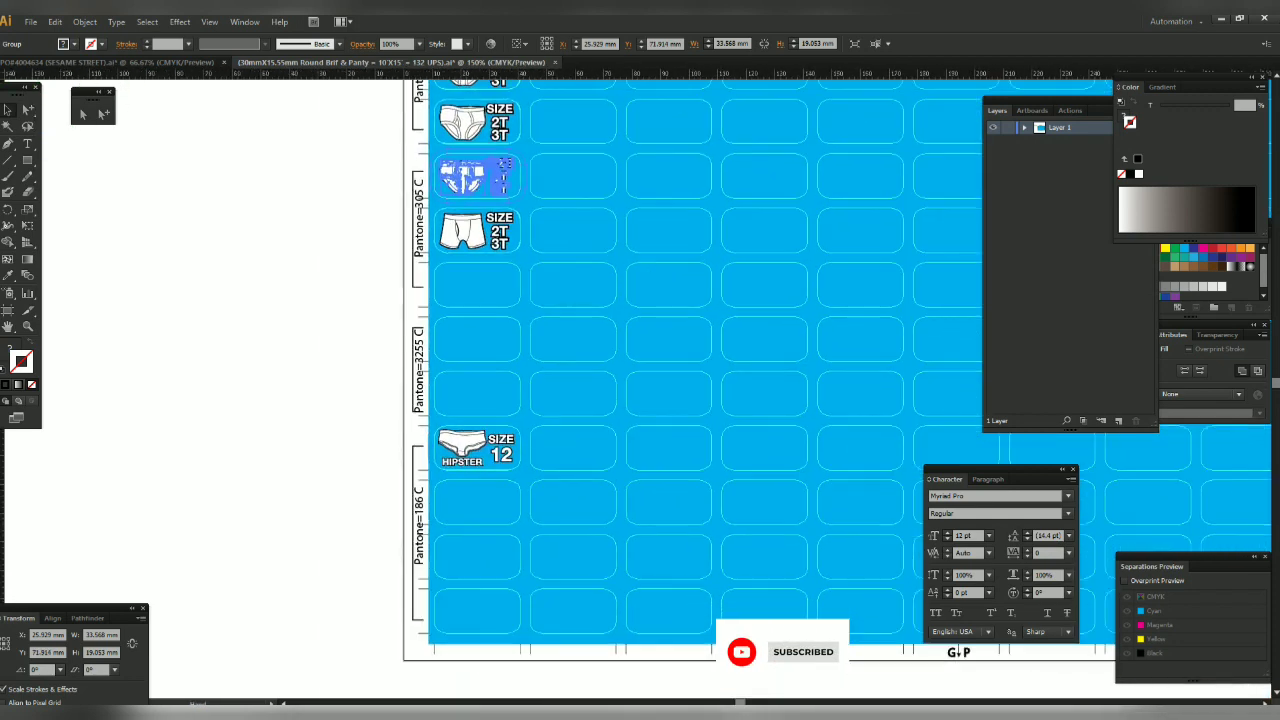
key("ctrl+minus")
left_click_drag(760, 380, 522, 394)
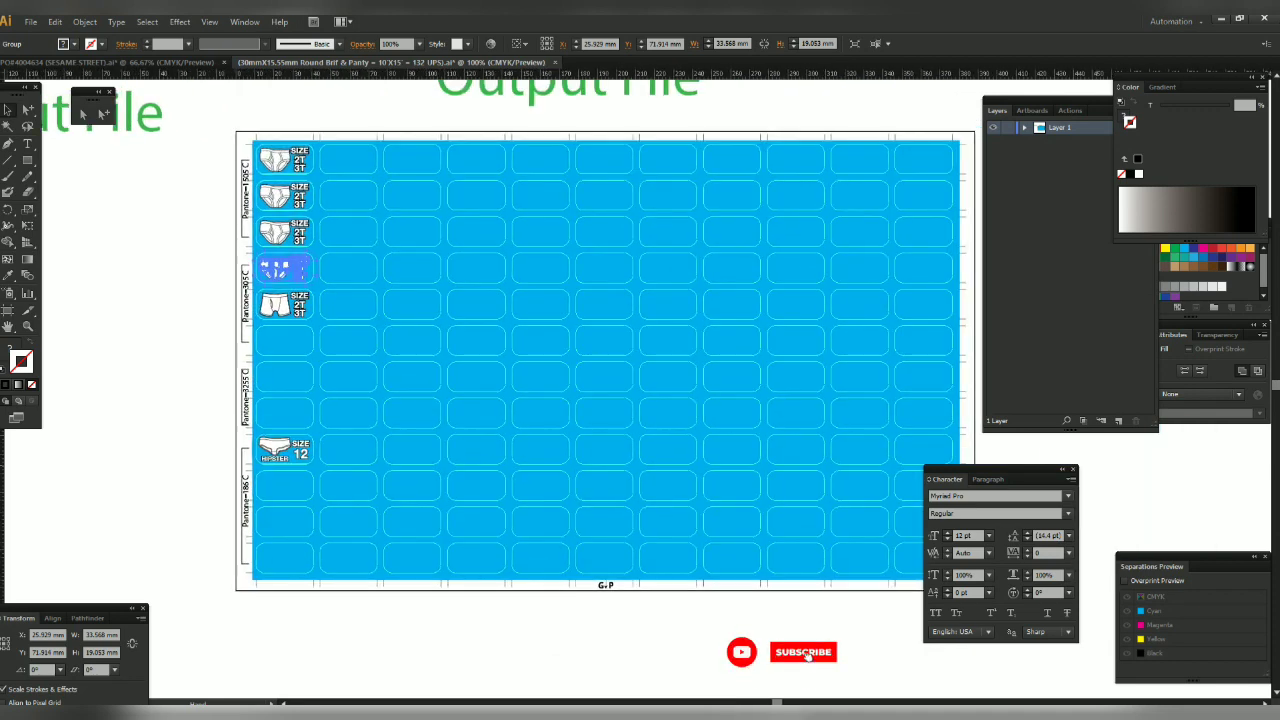
left_click(289, 305)
left_click(285, 449, "shift")
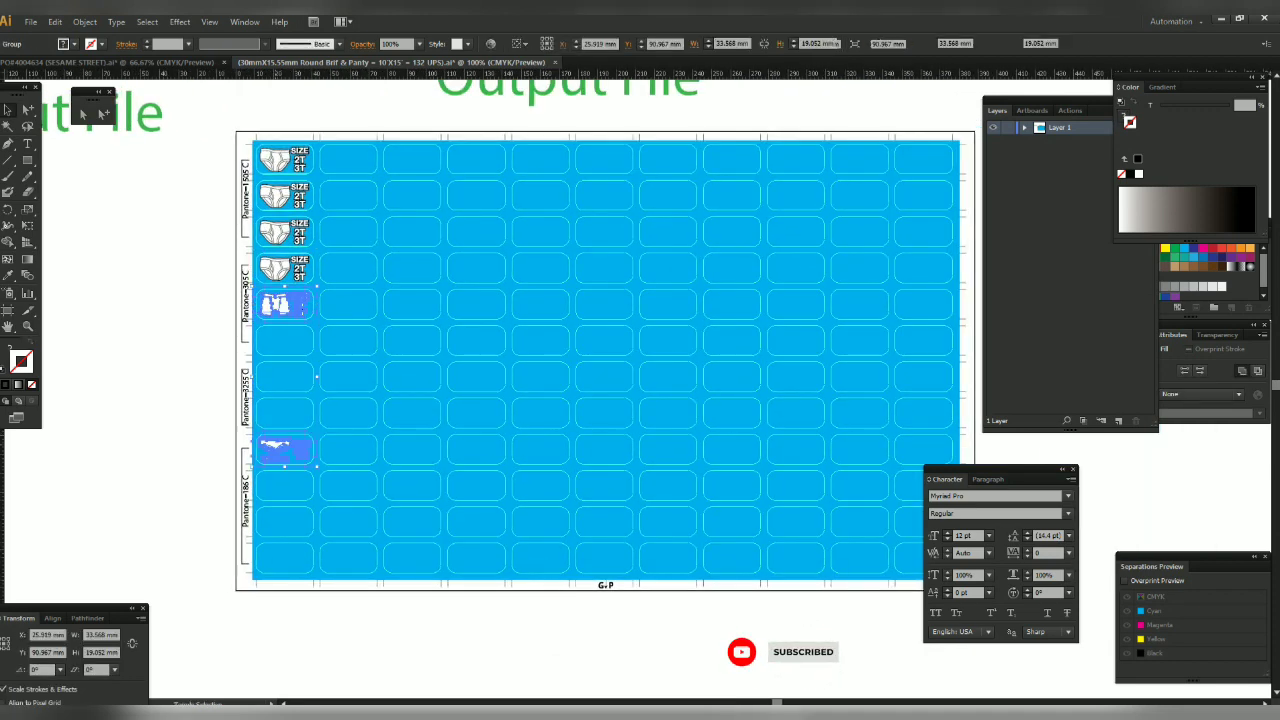
key("ctrl+d")
key("ctrl+d")
key("ctrl+d")
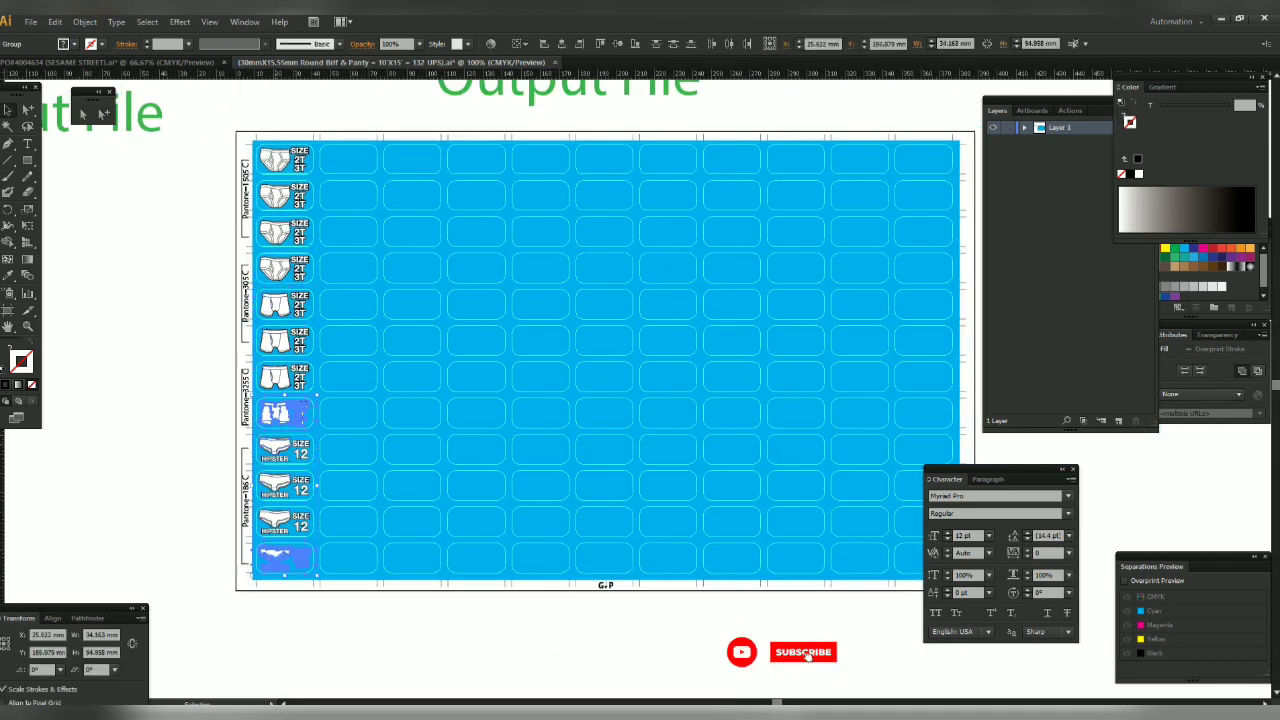
key("ctrl+shift+a")
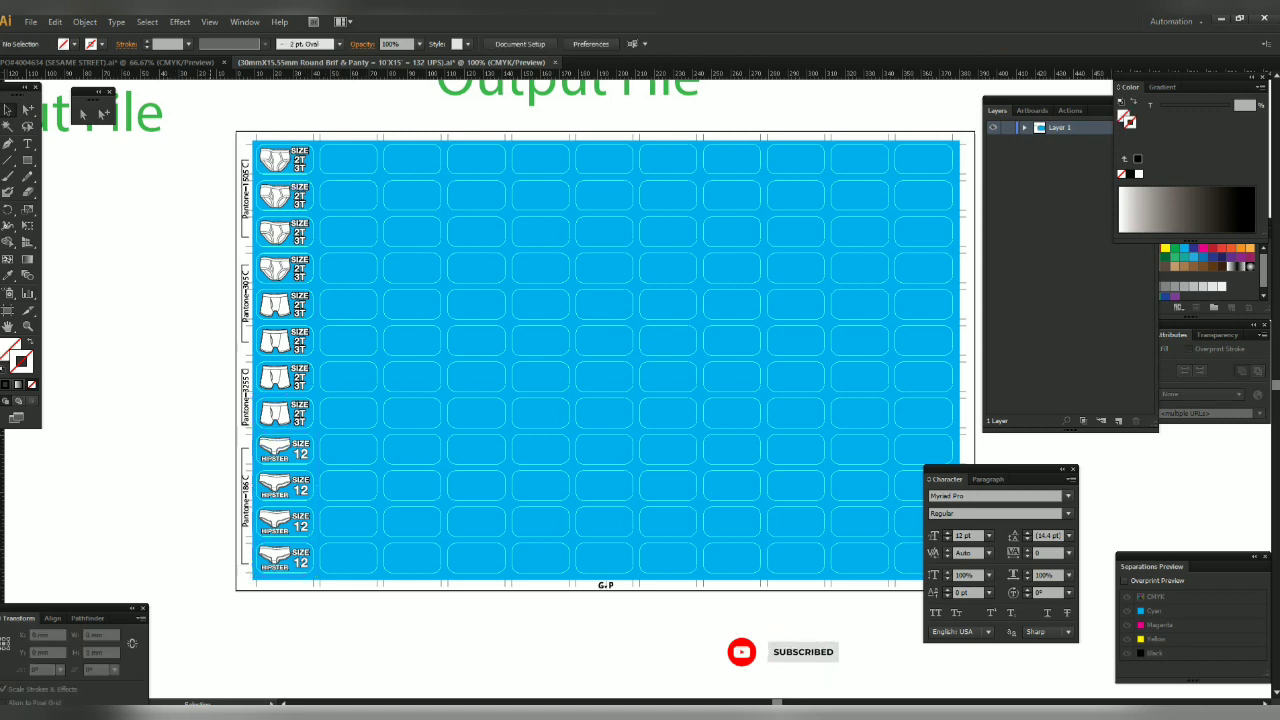
- Set the keyboard increment to 33.568 mm, the width spanned by the crop marks at the left edges of the first two columns
left_click_drag(335, 322, 352, 426)
left_click_drag(229, 206, 520, 333)
left_click_drag(192, 254, 471, 284)
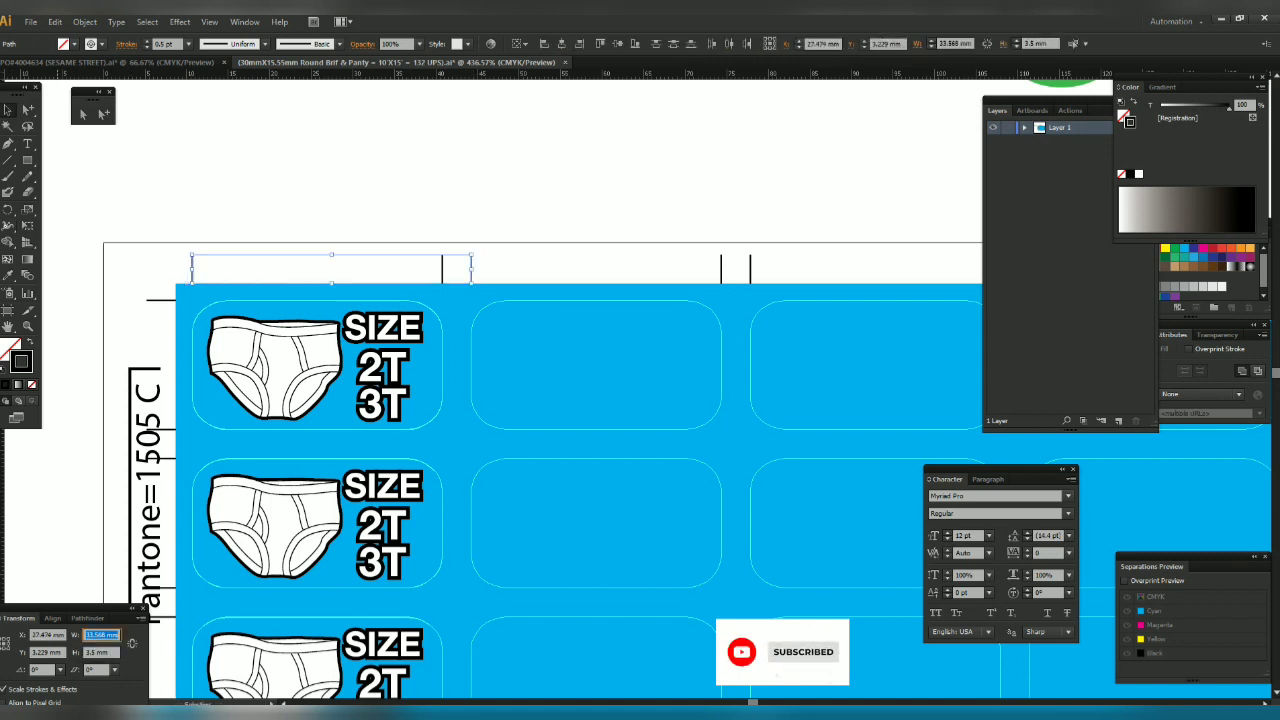
left_click(55, 21)
mouse_move(100, 425)
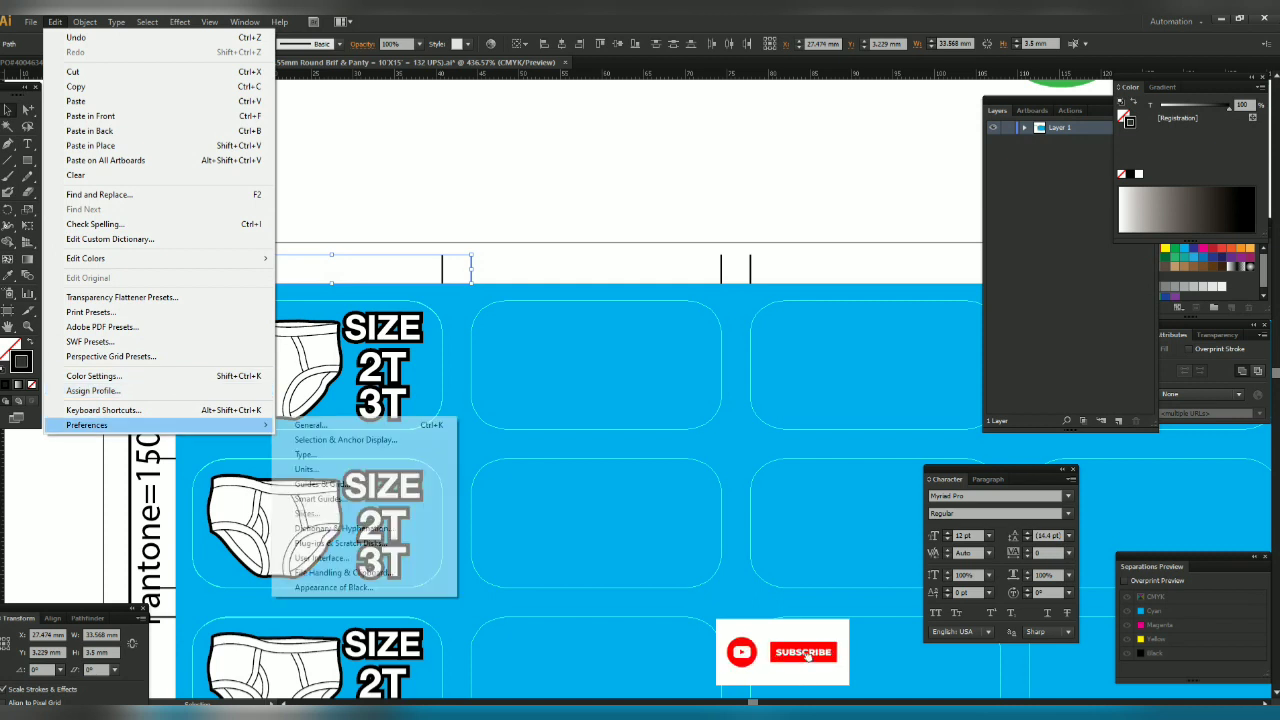
left_click(311, 425)
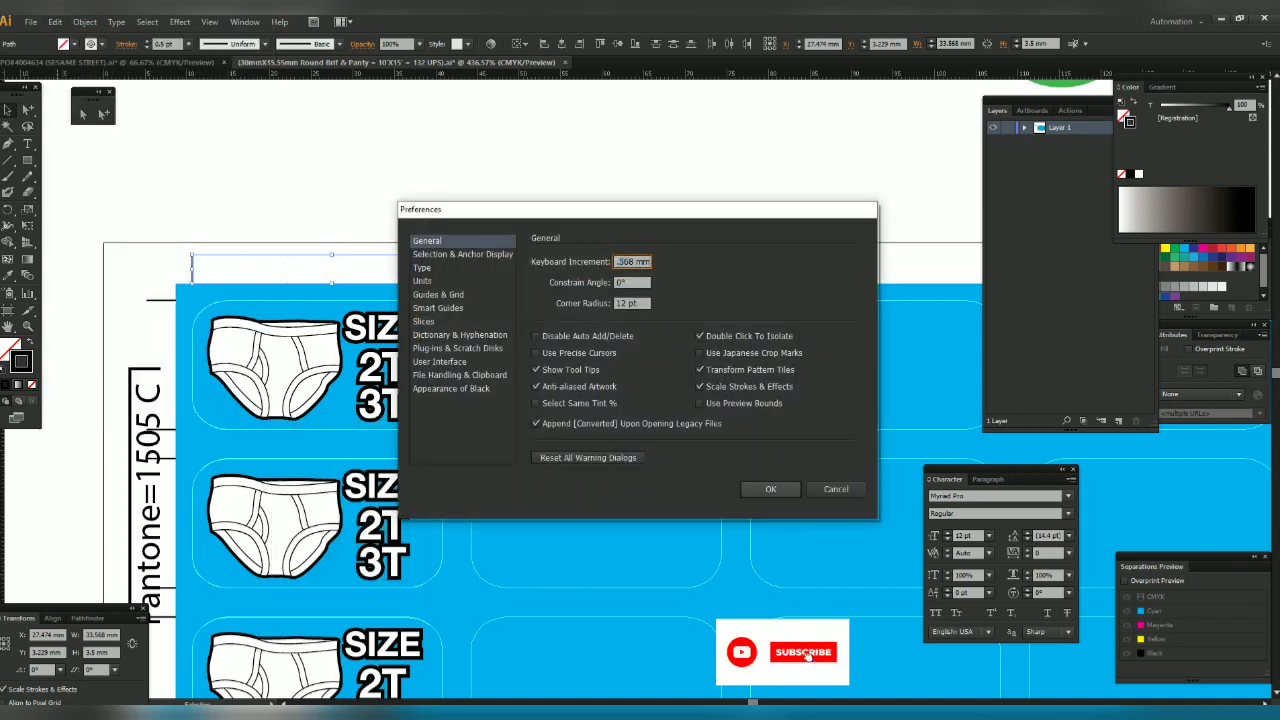
left_click(770, 488)
- Select all twelve first-column labels, duplicate them sideways by the keyboard increment into the remaining ten columns, and clear the selection
left_click(315, 365)
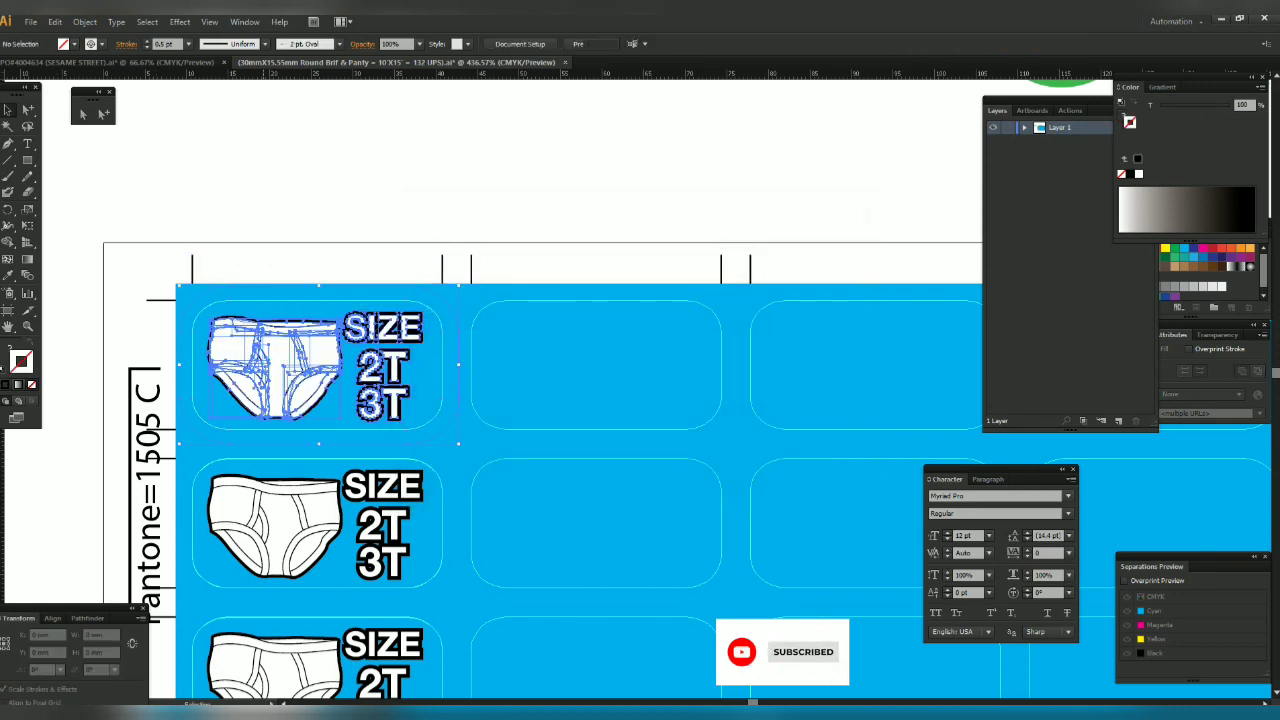
key("ctrl+minus")
key("ctrl+minus")
key("ctrl+minus")
key("ctrl+minus")
scroll(523, 185, "down", 1)
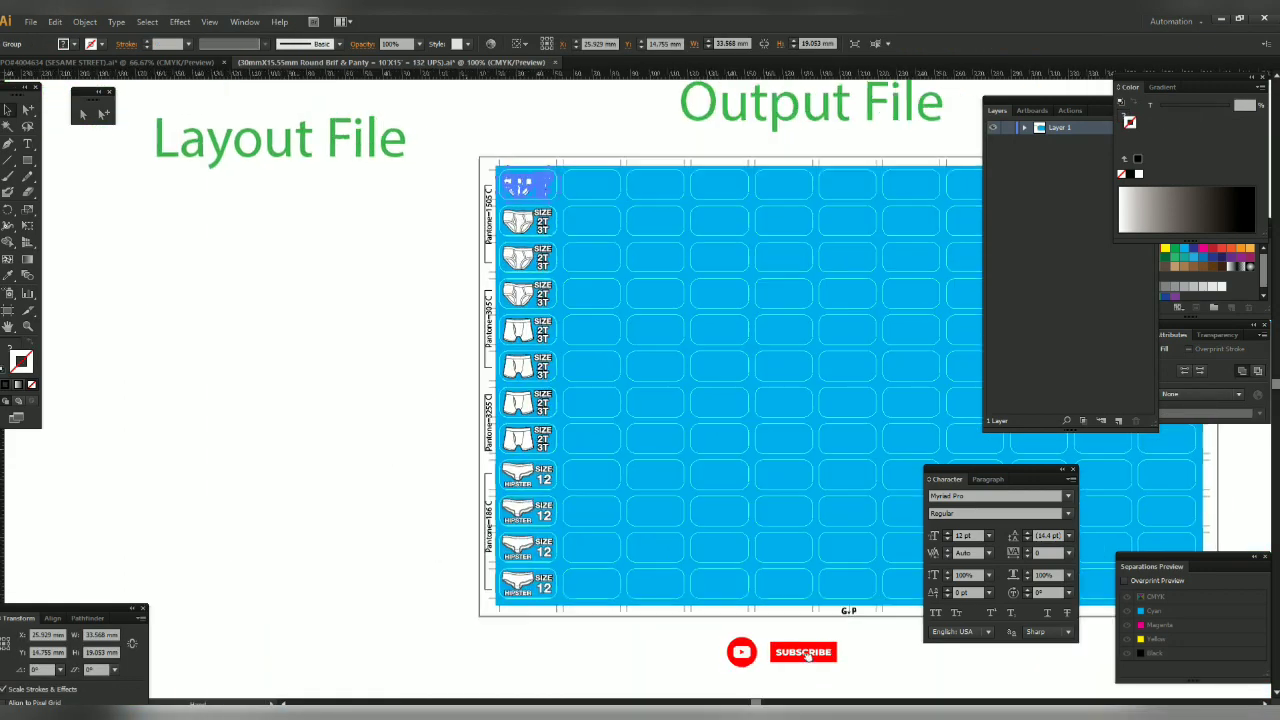
left_click_drag(517, 183, 420, 212)
key("ctrl+shift+a")
left_click(421, 212)
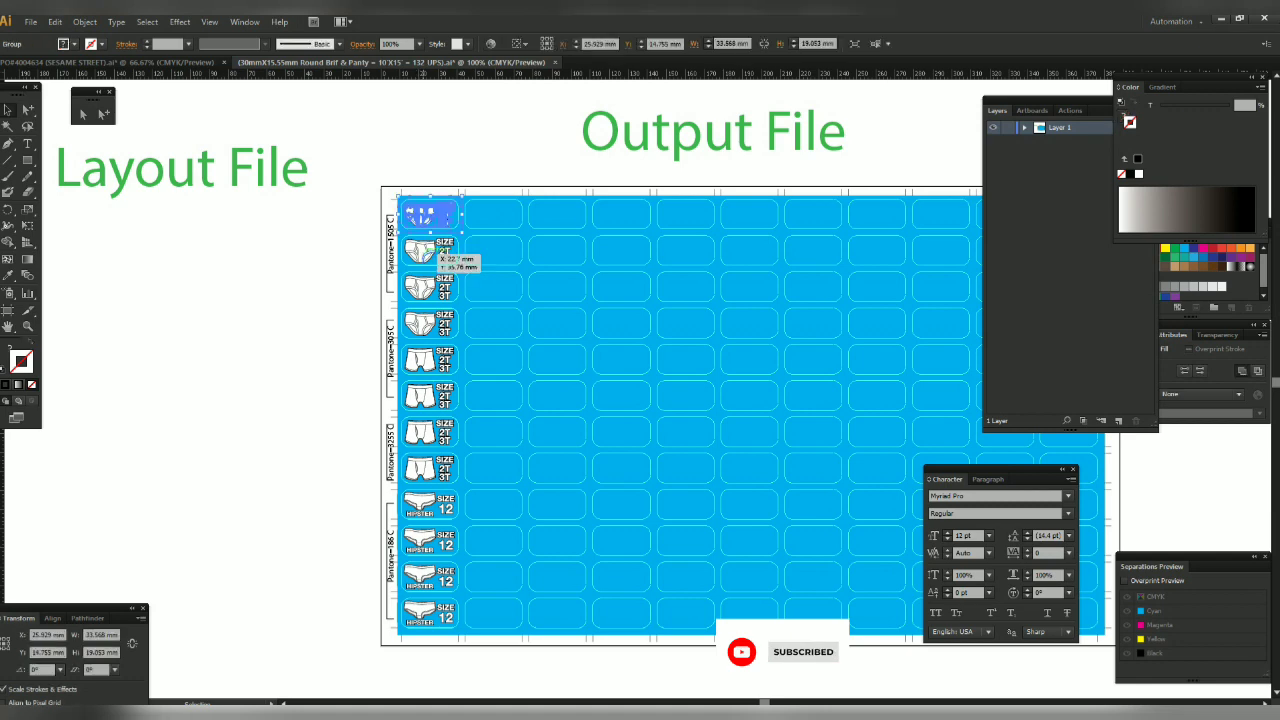
left_click(423, 250, "shift")
left_click(423, 285, "shift")
left_click(423, 320, "shift")
left_click(423, 358, "shift")
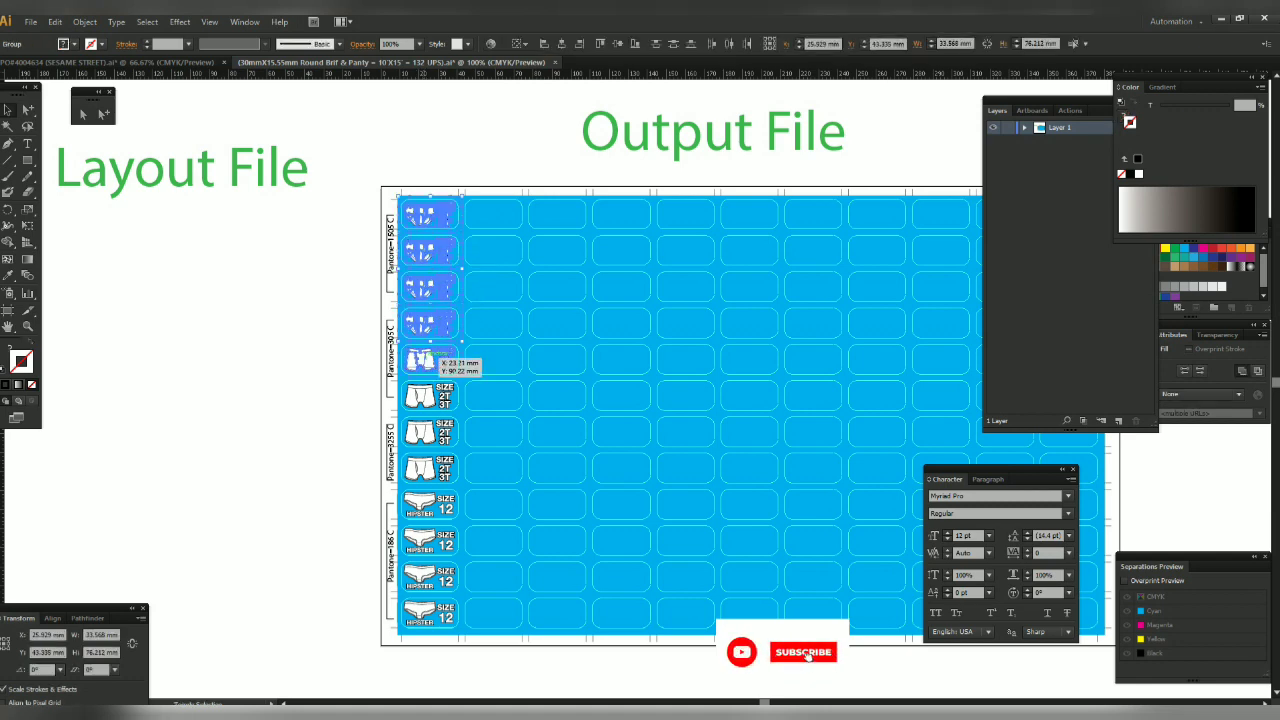
left_click(428, 396, "shift")
left_click(423, 432, "shift")
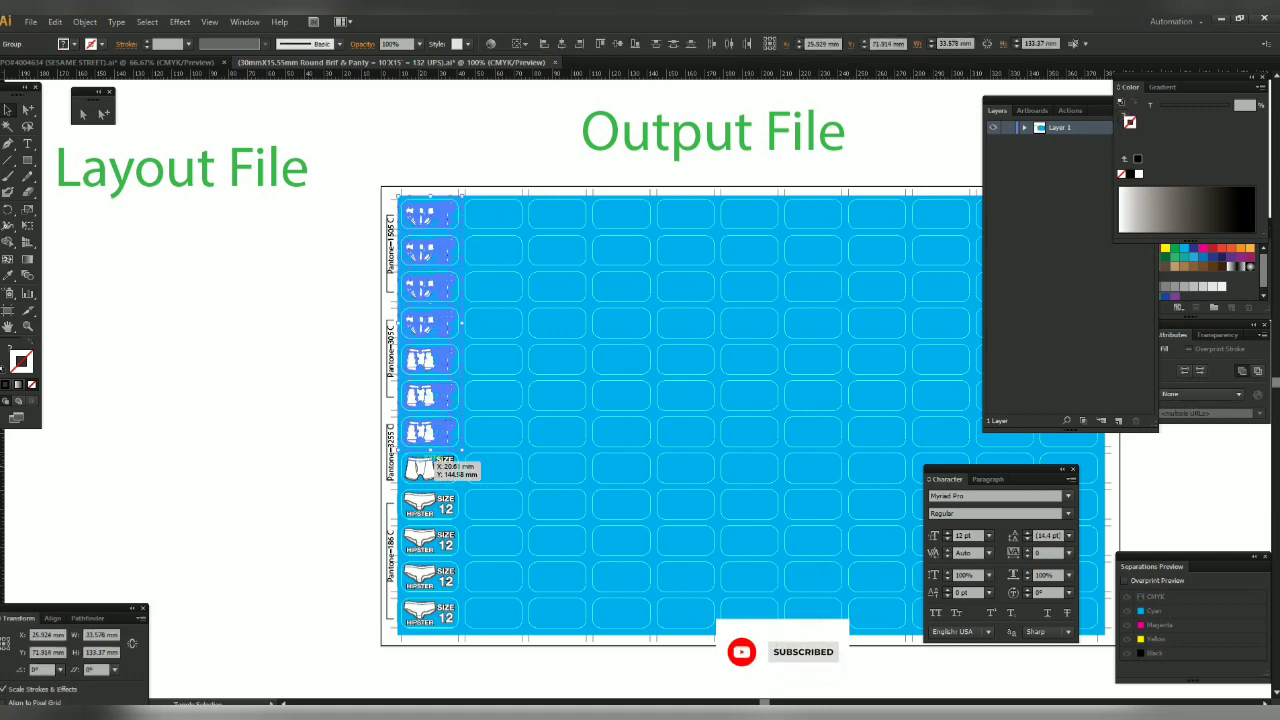
left_click(423, 468, "shift")
left_click(423, 505, "shift")
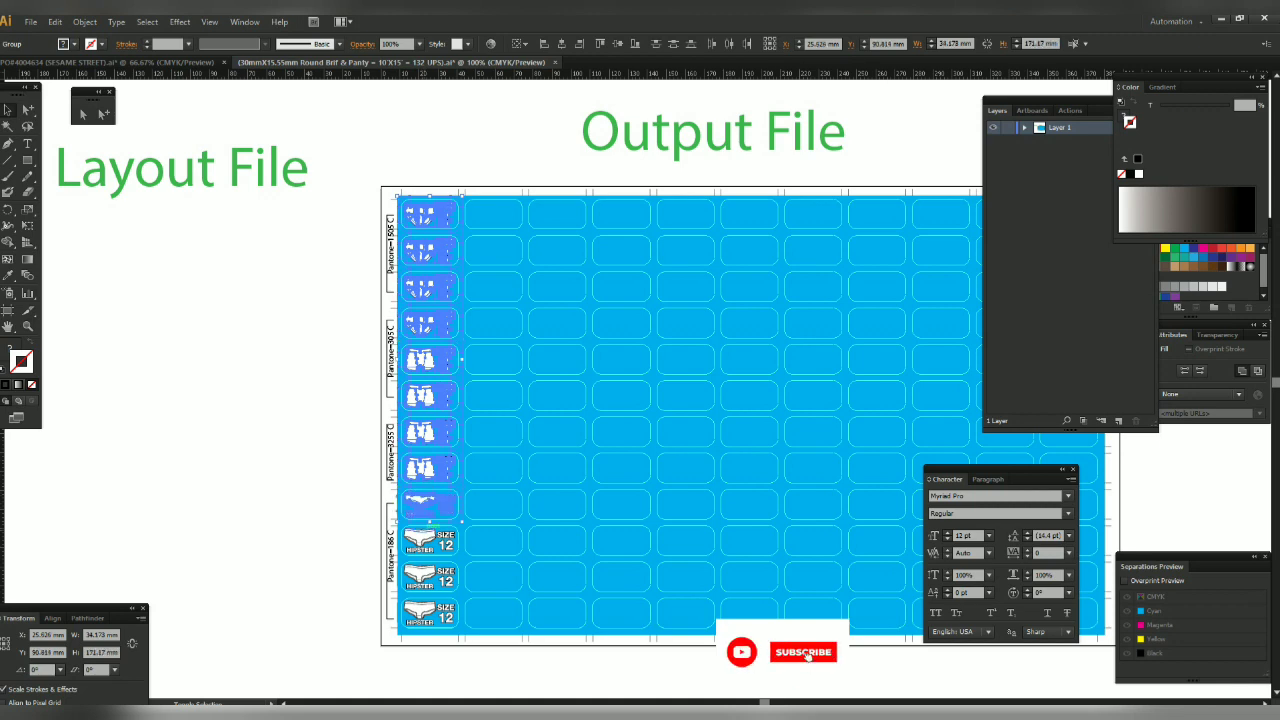
left_click(423, 540, "shift")
left_click(423, 578, "shift")
left_click(423, 614, "shift")
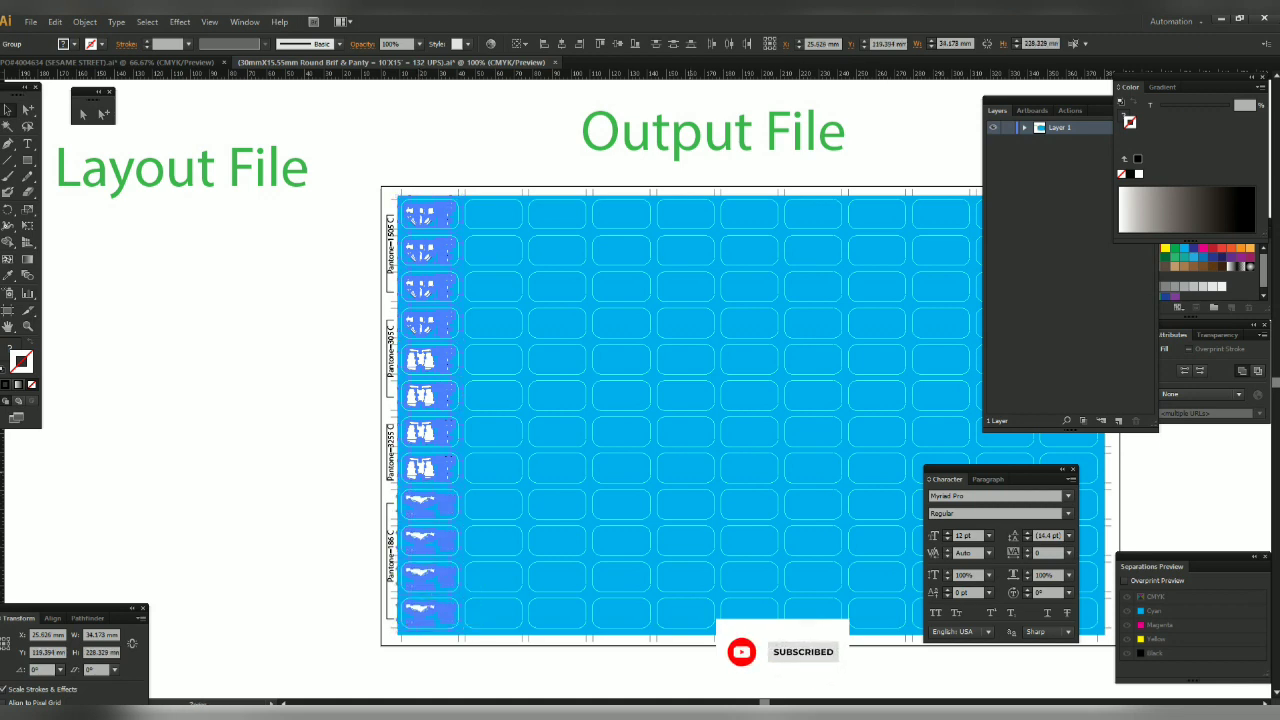
key("ctrl+minus")
left_click_drag(719, 456, 464, 461)
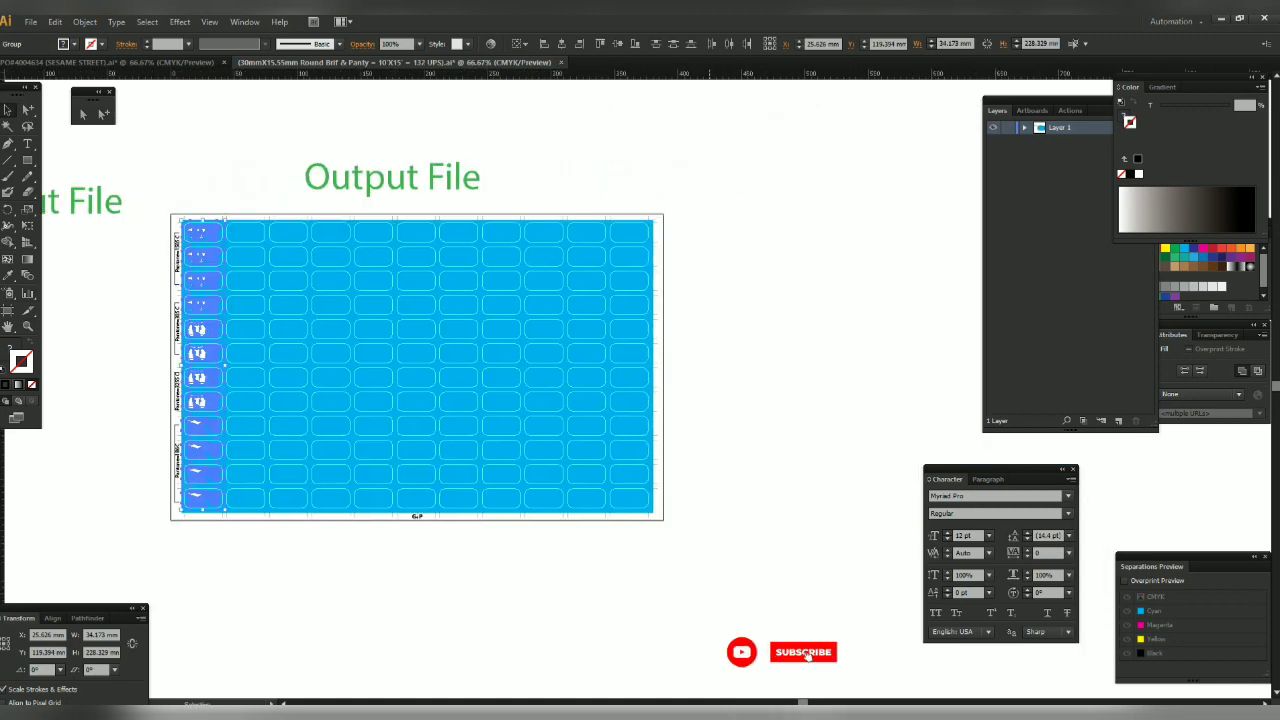
key("ctrl+d")
key("ctrl+d")
key("ctrl+d")
key("ctrl+d")
key("ctrl+d")
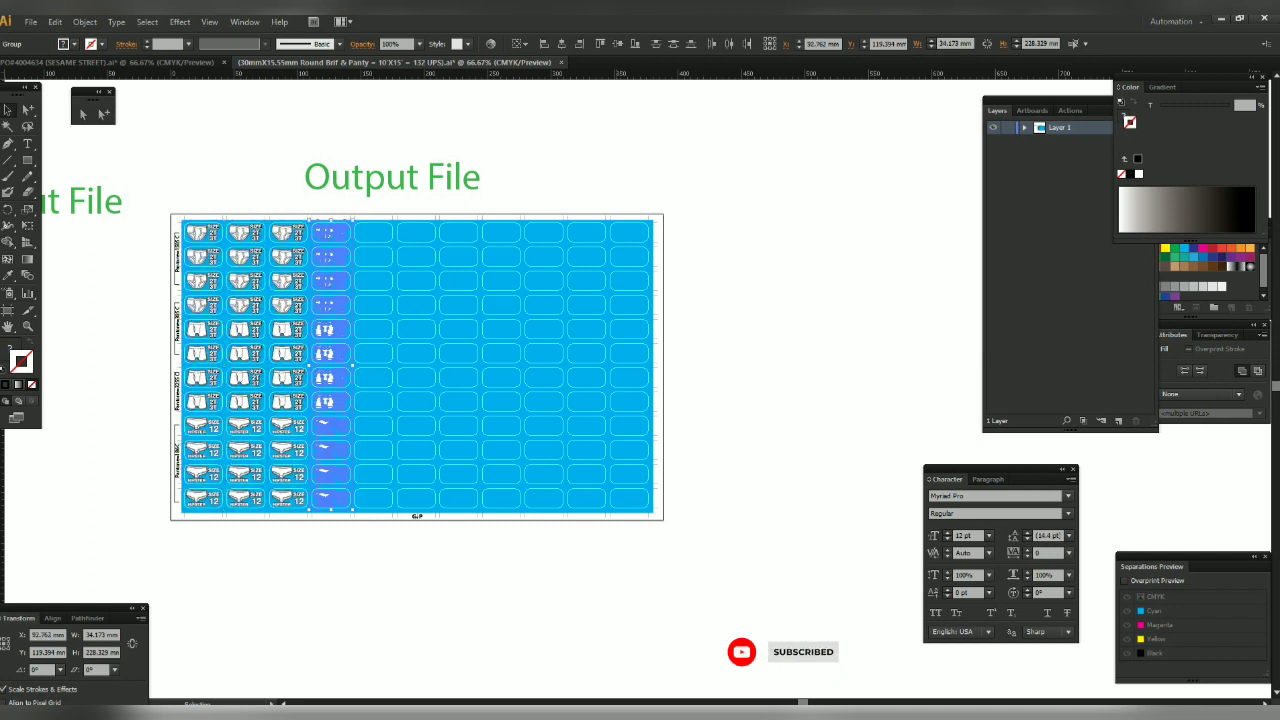
key("ctrl+d")
key("ctrl+d")
key("ctrl+d")
key("ctrl+d")
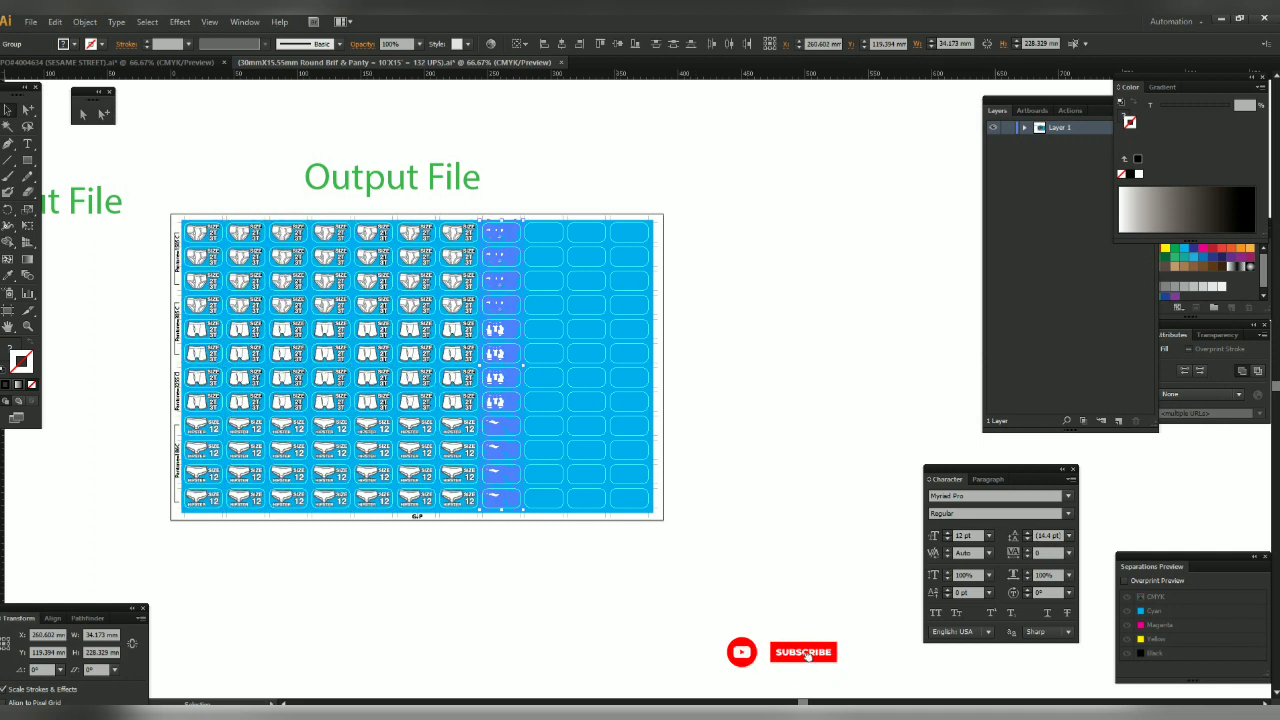
key("ctrl+d")
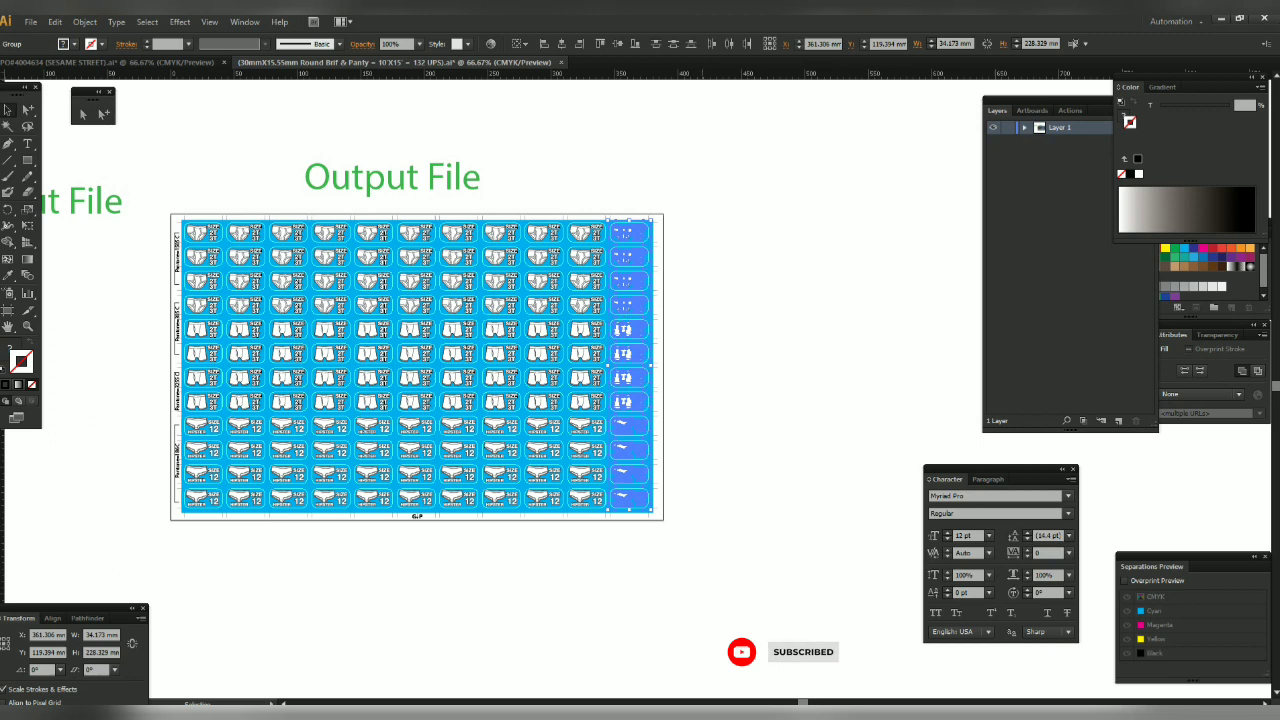
key("ctrl+shift+a")
- Group all the labels, cell outlines and marks of the output sheet, and deselect the group
left_click_drag(240, 238, 293, 244)
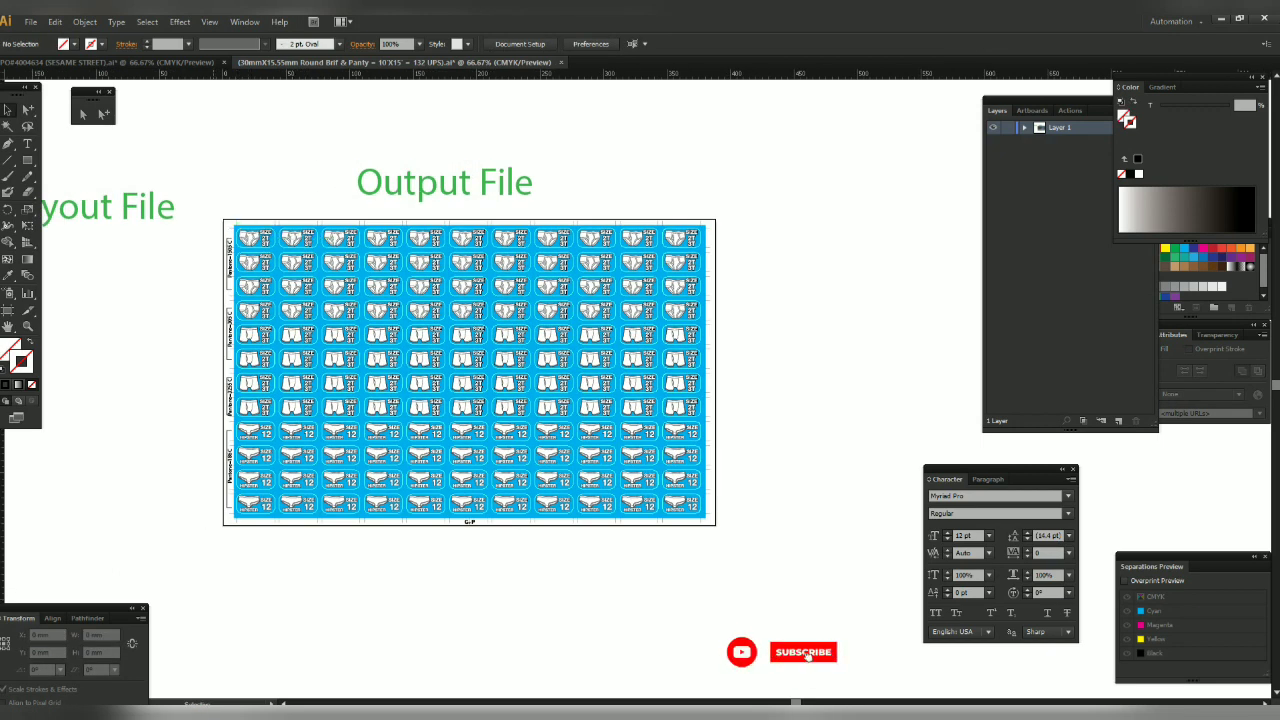
left_click_drag(212, 212, 744, 546)
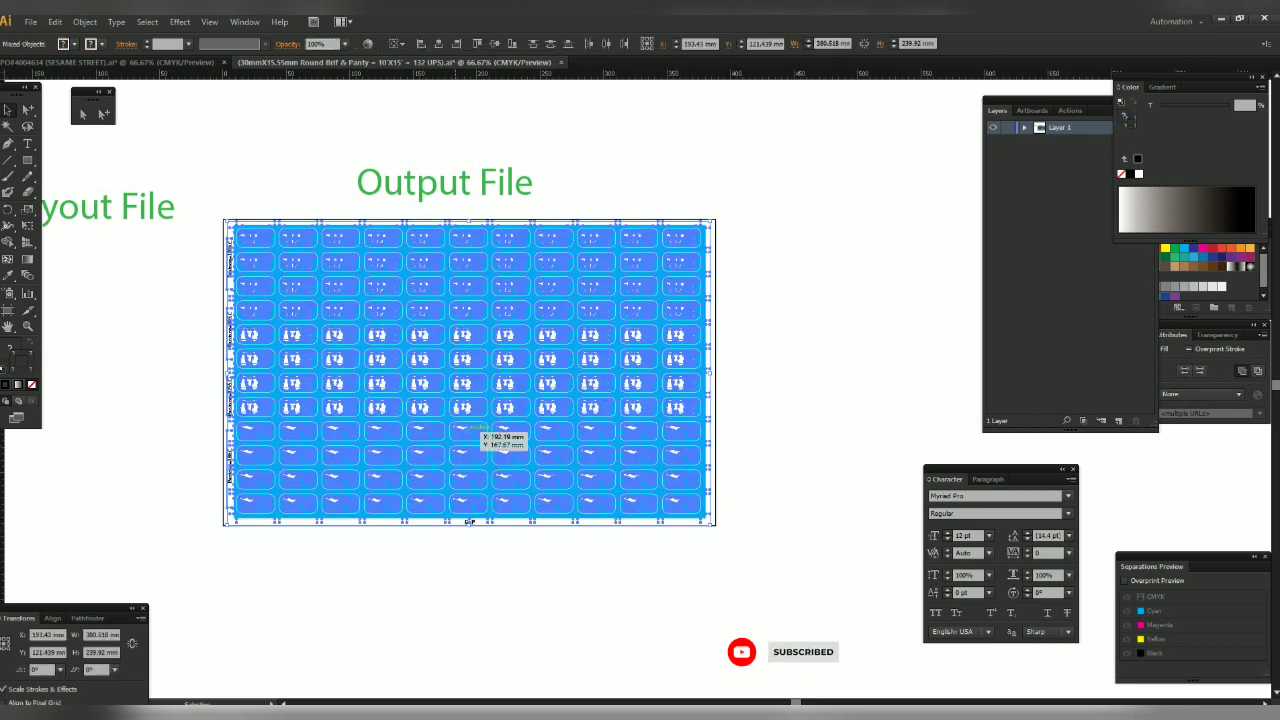
right_click(564, 326)
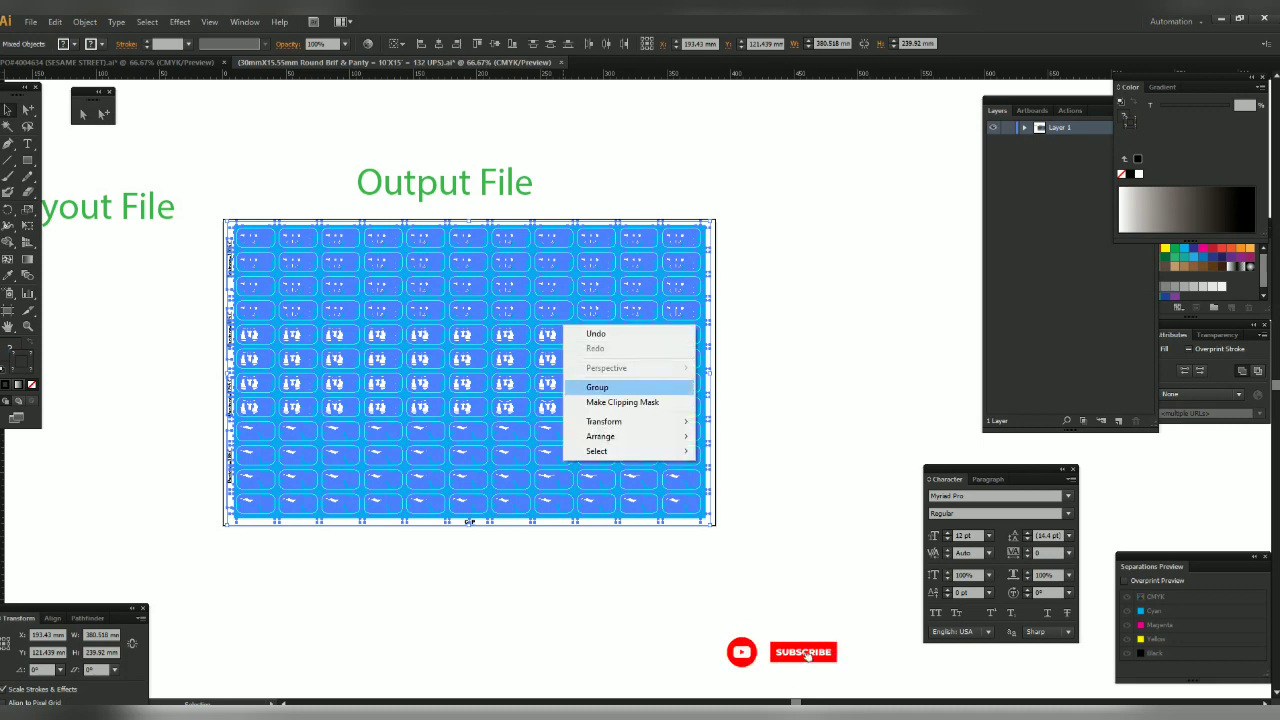
left_click(600, 387)
key("ctrl+shift+a")
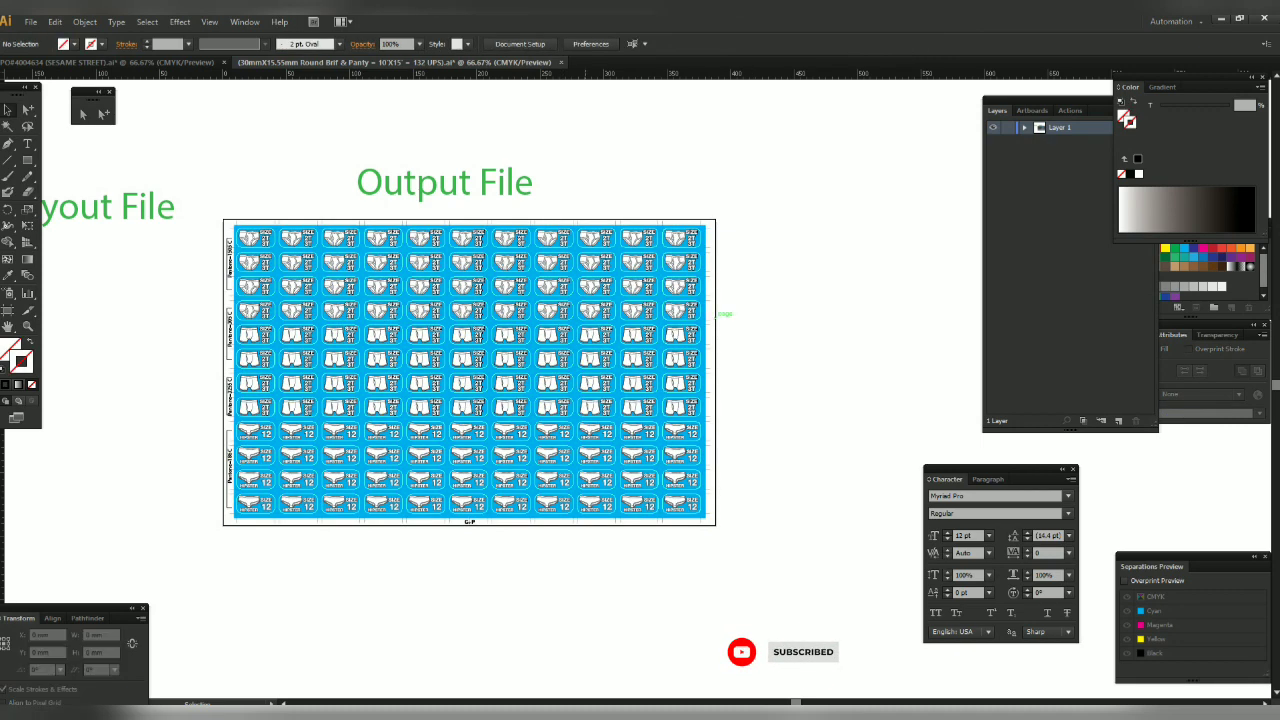
- Change the heading above the output sheet to "Output Seting Finish"
left_click_drag(204, 178, 828, 536)
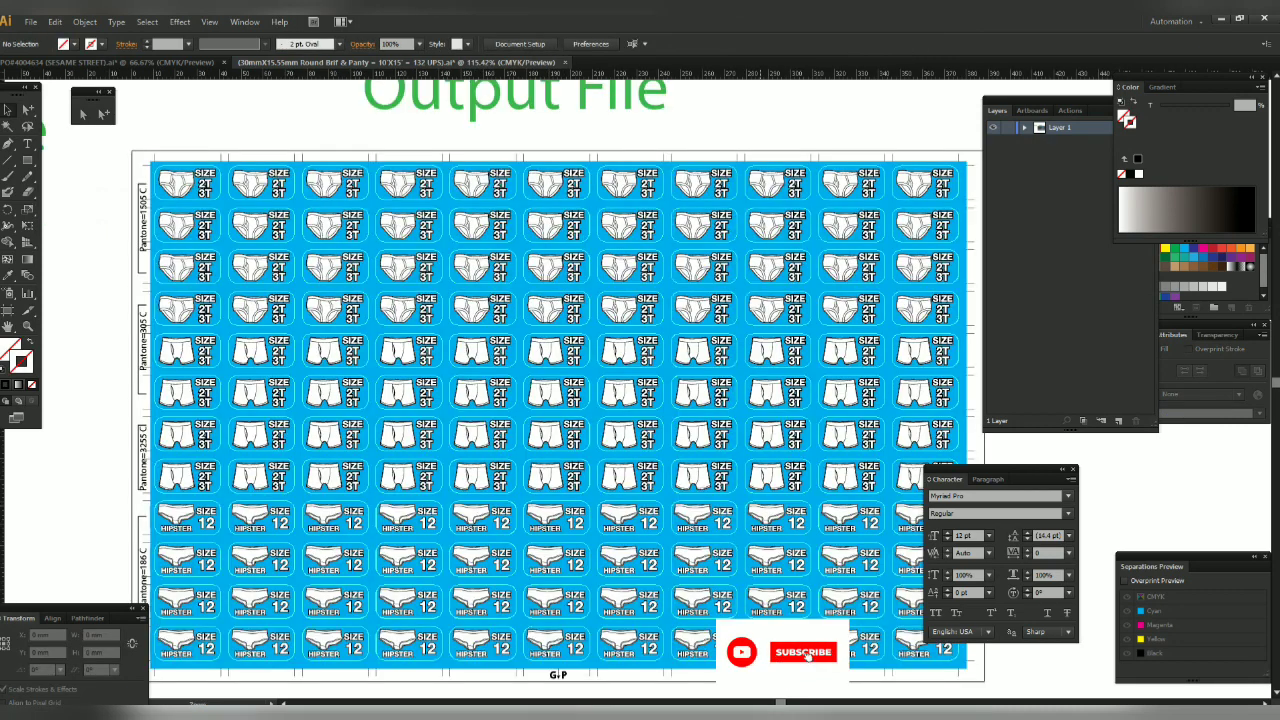
key("ctrl+1")
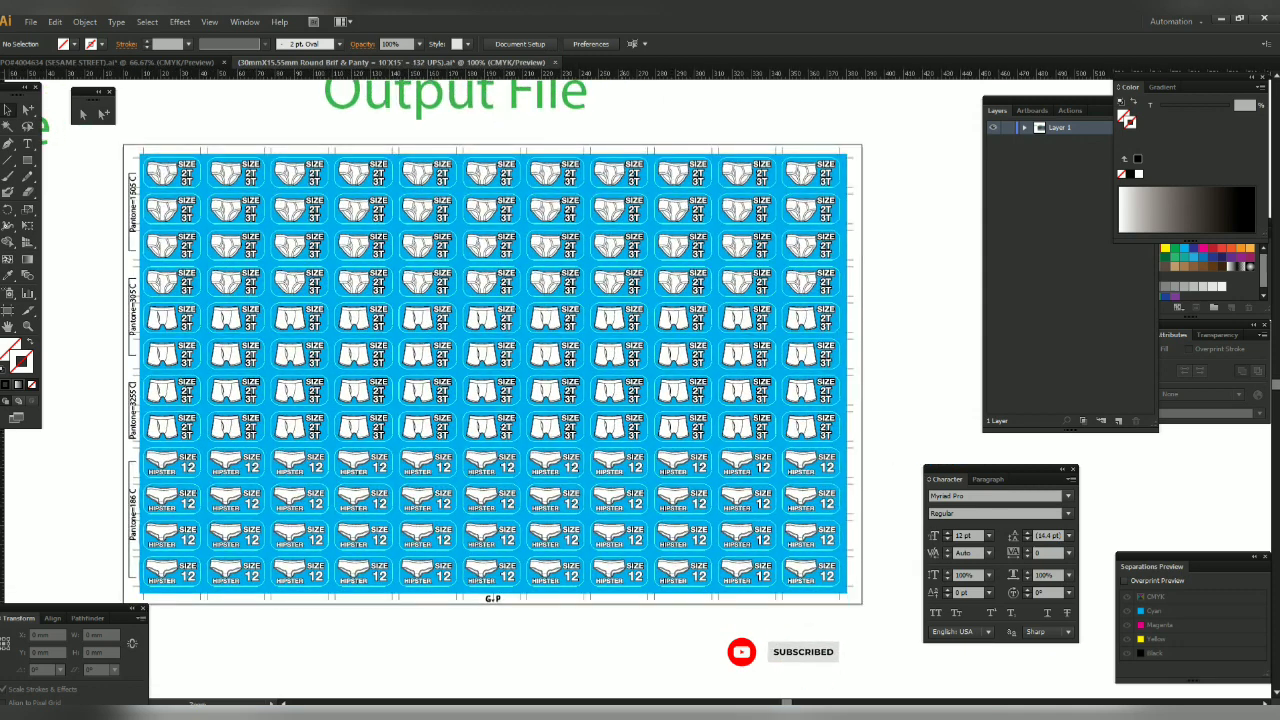
key("ctrl+minus")
key("ctrl+r")
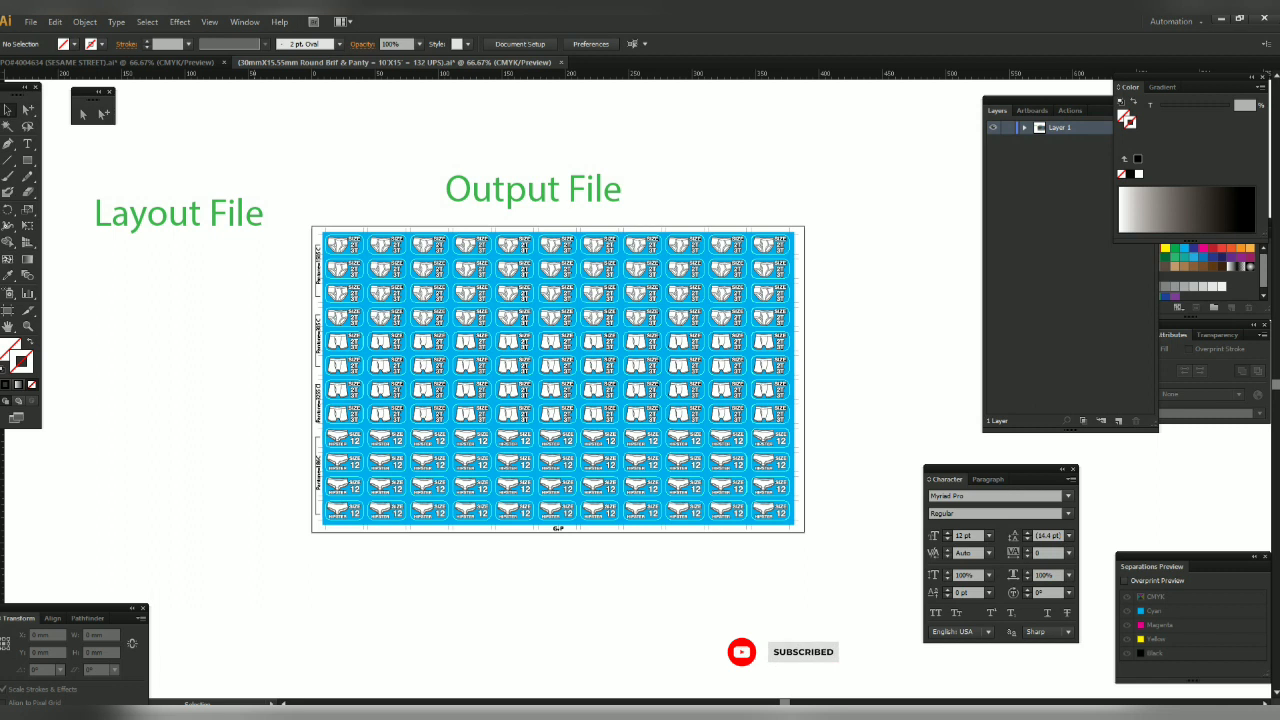
double_click(445, 201)
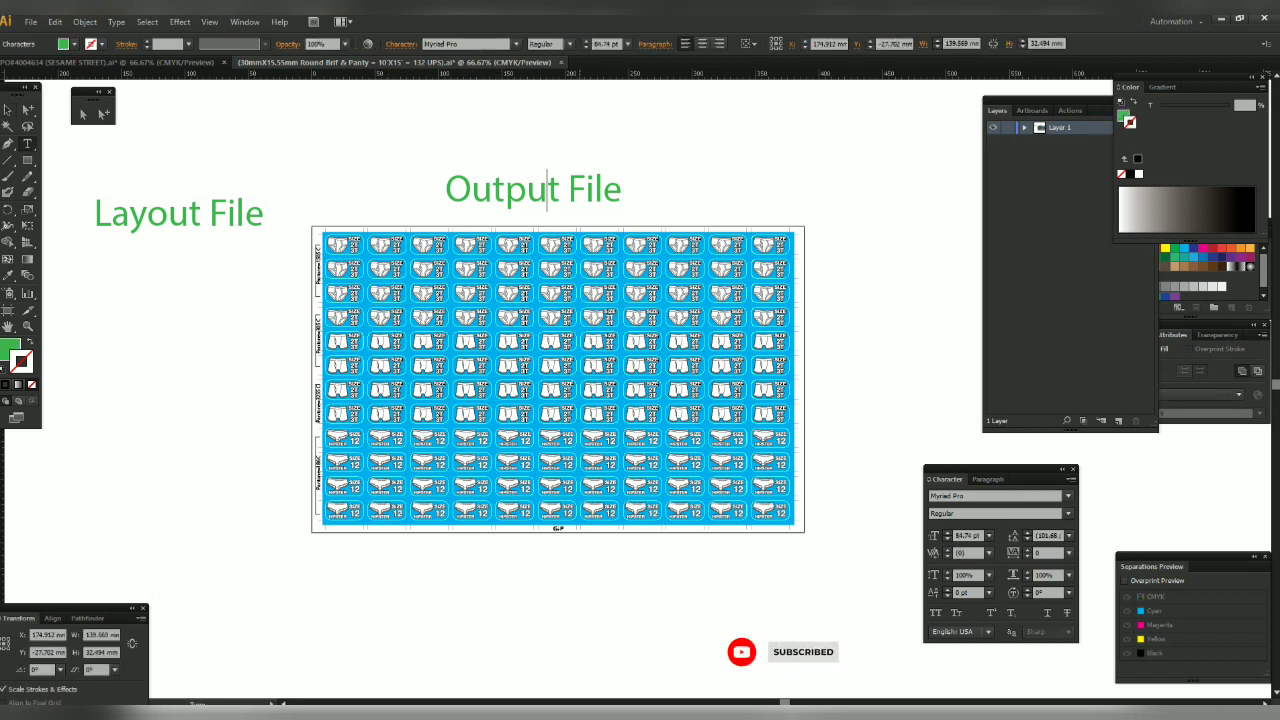
double_click(604, 190)
type("Seting")
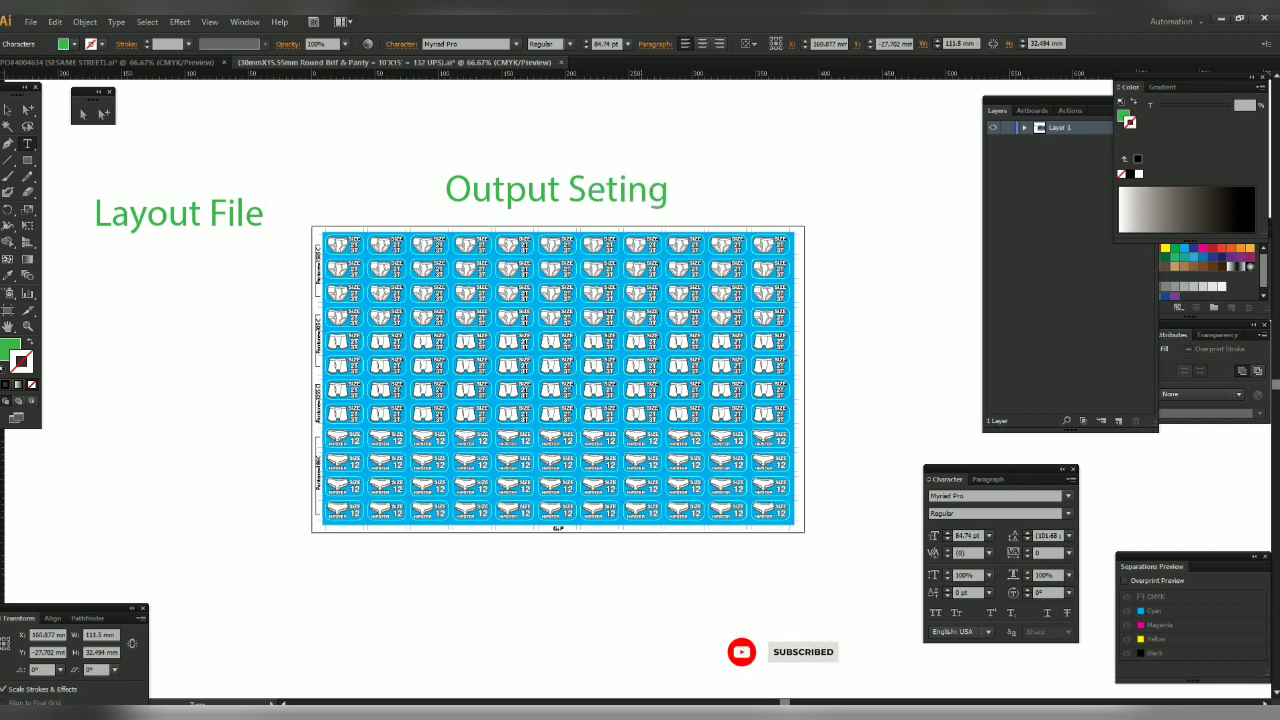
type("Finish")
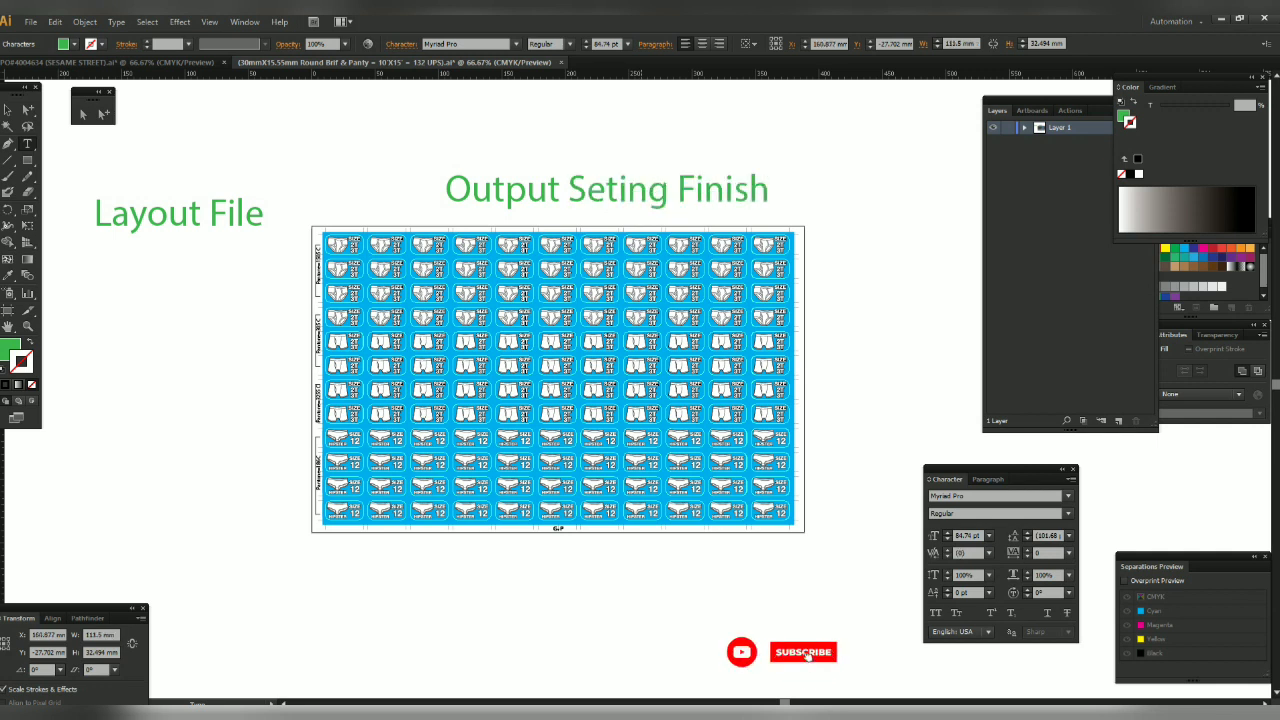
key("Escape")
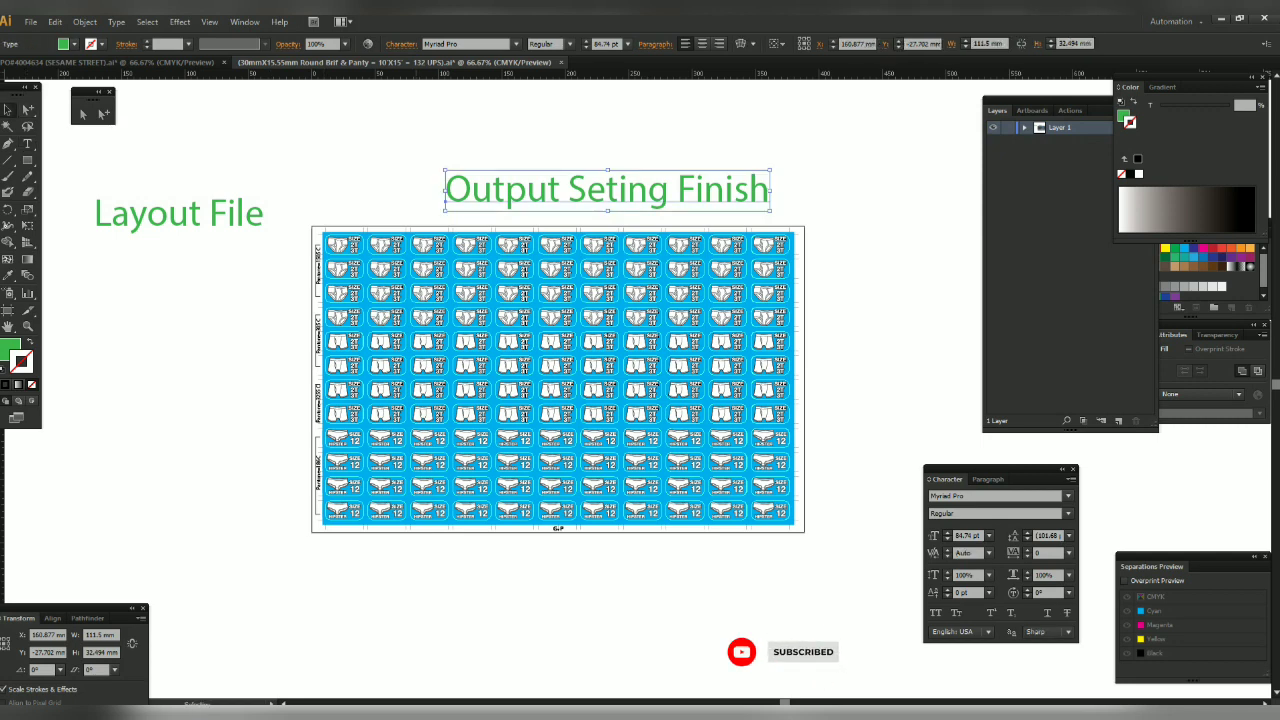